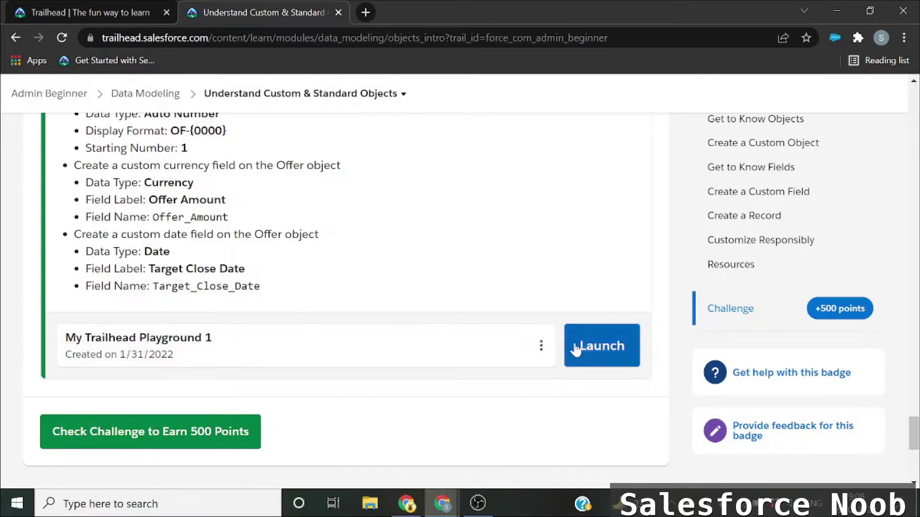
Launch My Trailhead Playground 1 and look through its package installation and login credentials pages
left_click(609, 345)
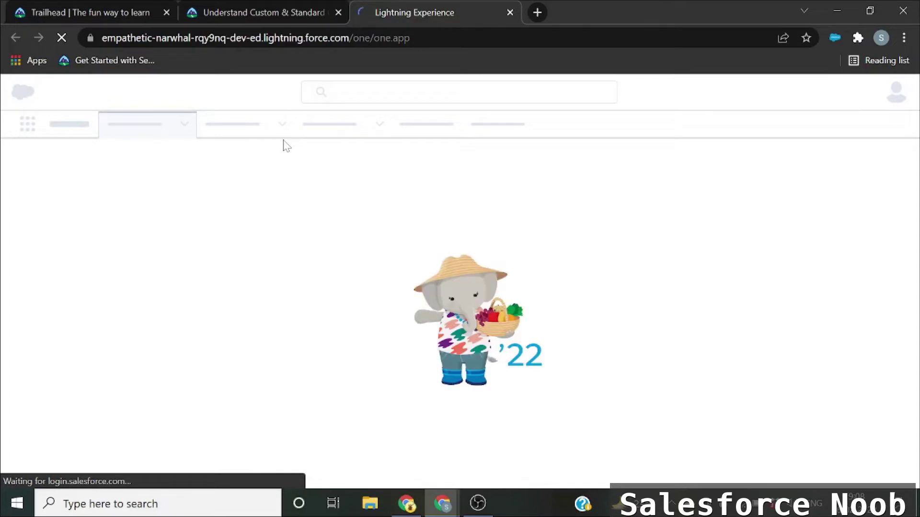
left_click(283, 6)
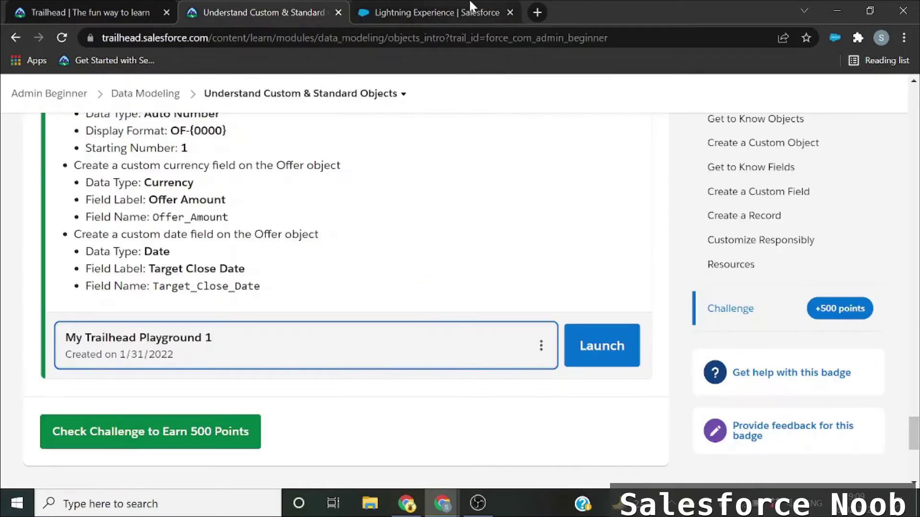
left_click(460, 7)
left_click(274, 118)
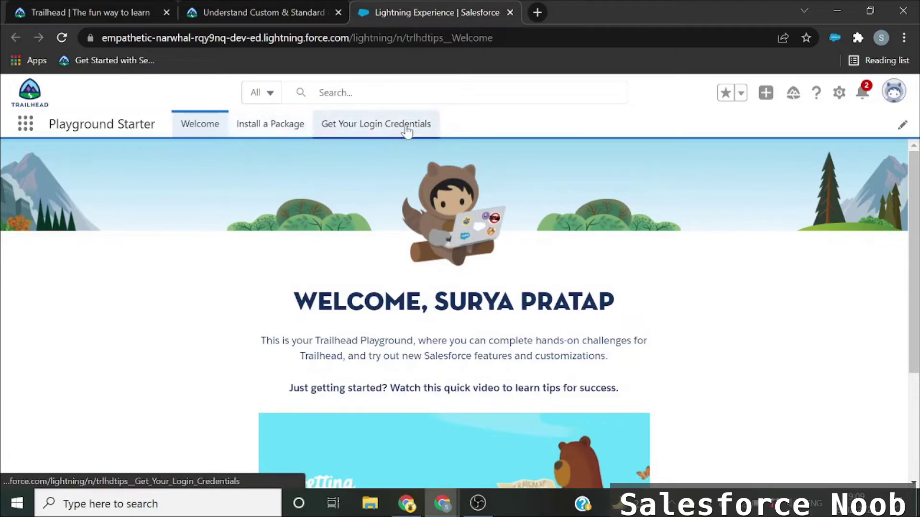
left_click(365, 128)
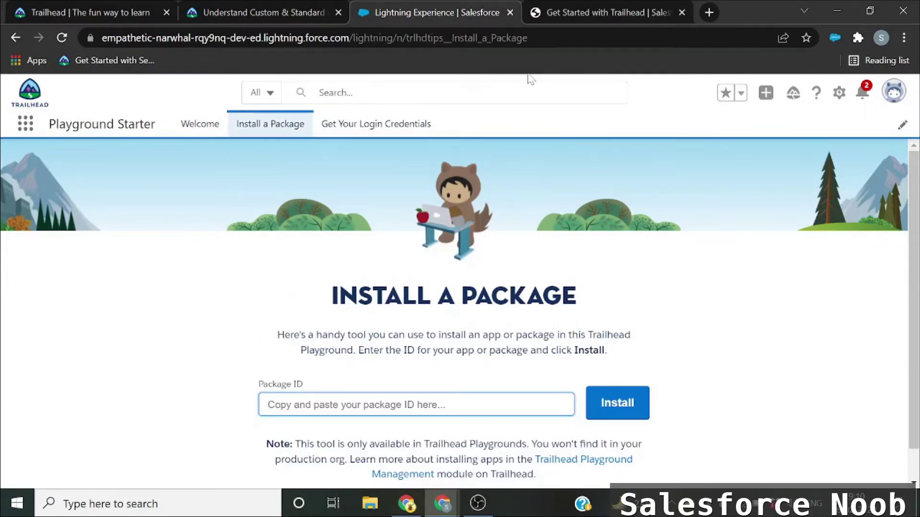
View the Get Started with Trailhead trail and expand the units of its Trailhead Playground Management module
left_click(588, 6)
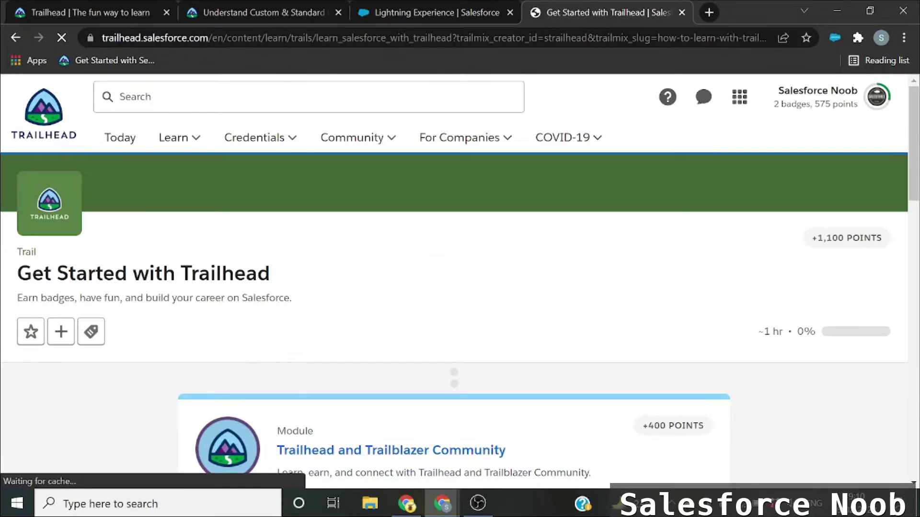
scroll(532, 225, "down", 1)
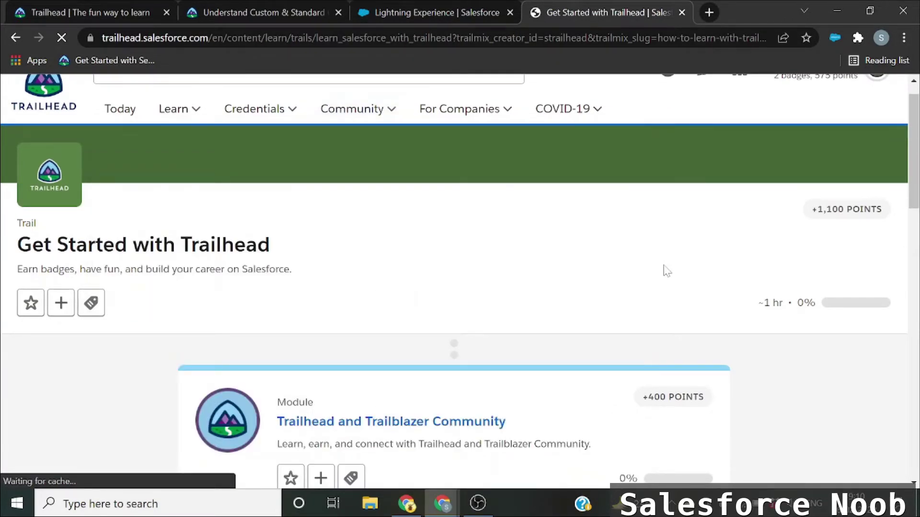
scroll(667, 271, "up", 1)
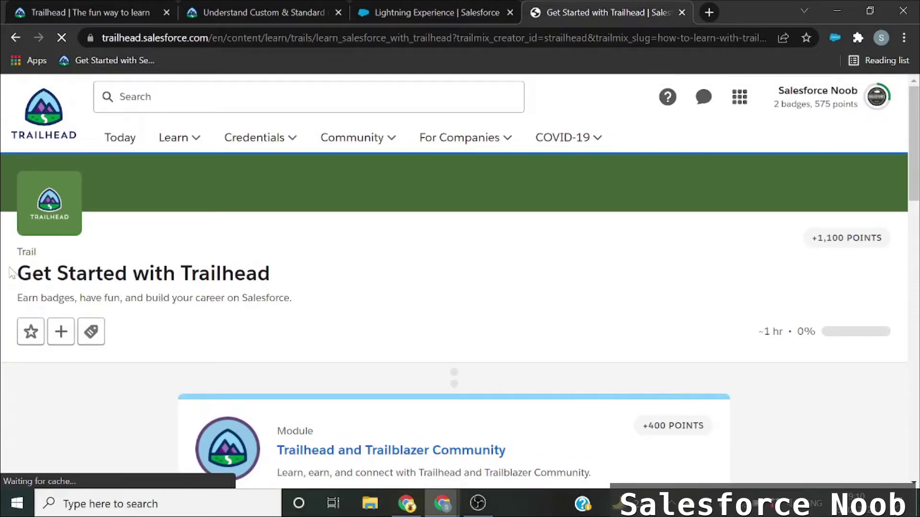
left_click_drag(11, 273, 280, 281)
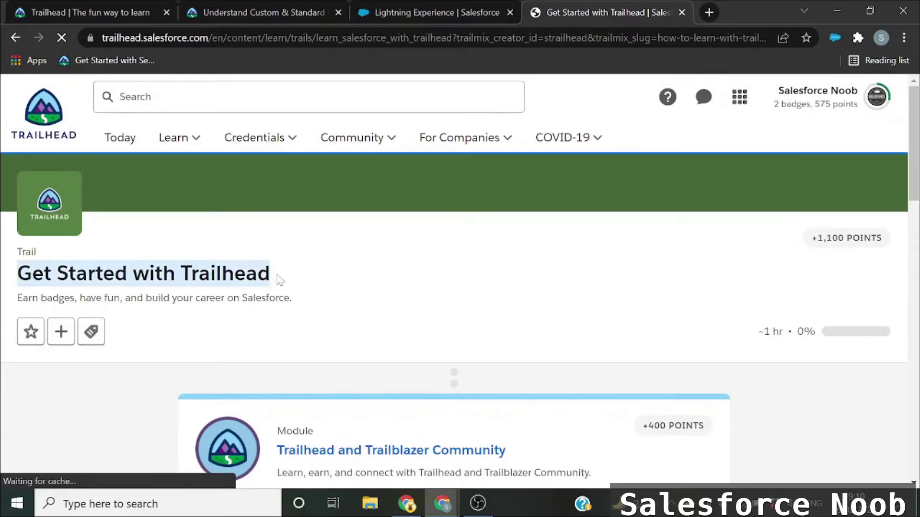
scroll(280, 280, "down", 5)
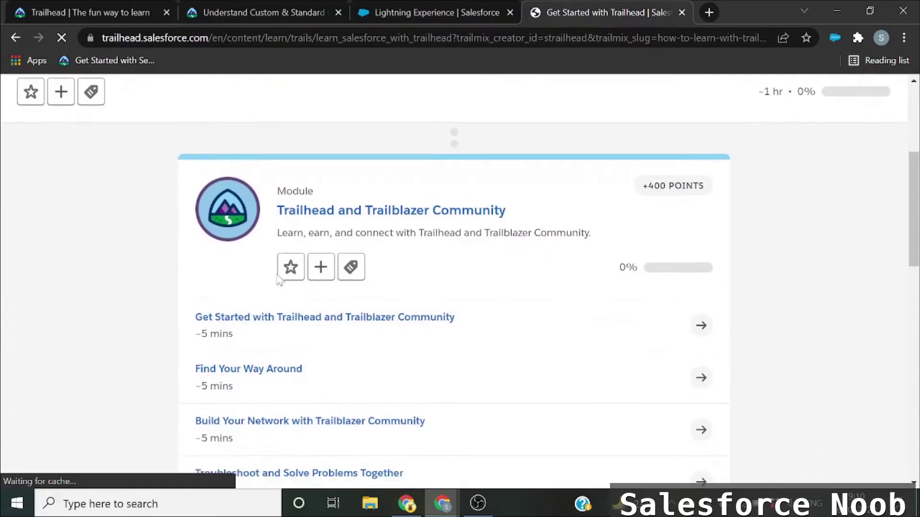
scroll(294, 206, "down", 8)
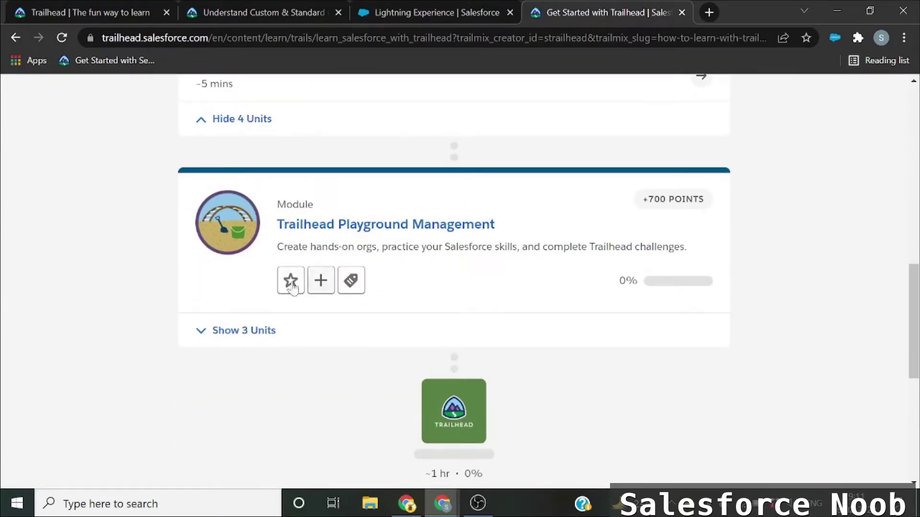
left_click(192, 332)
scroll(192, 335, "down", 1)
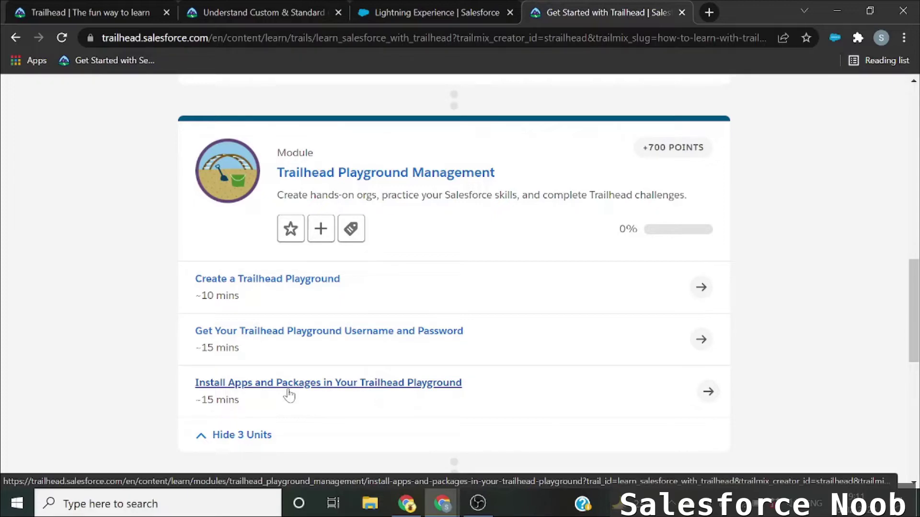
Close the open Trailhead Playground and return to the Understand Custom & Standard Objects unit
left_click(247, 12)
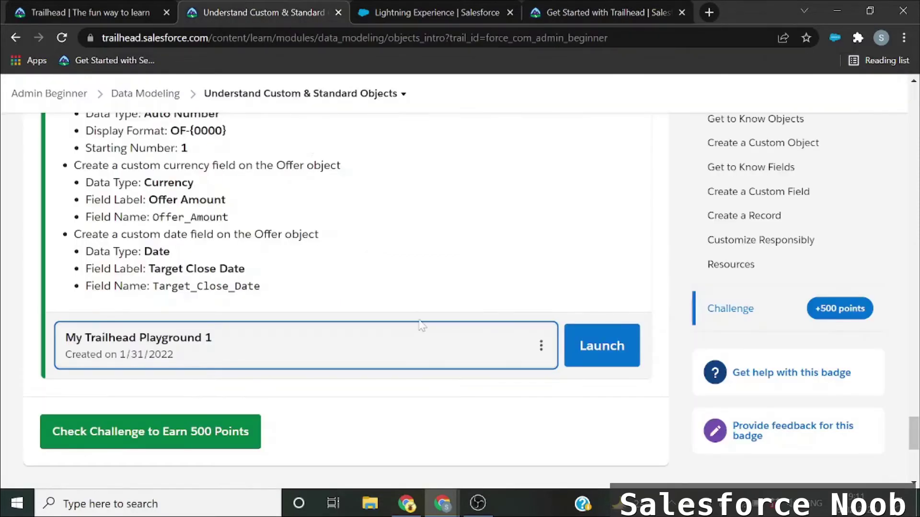
left_click(443, 7)
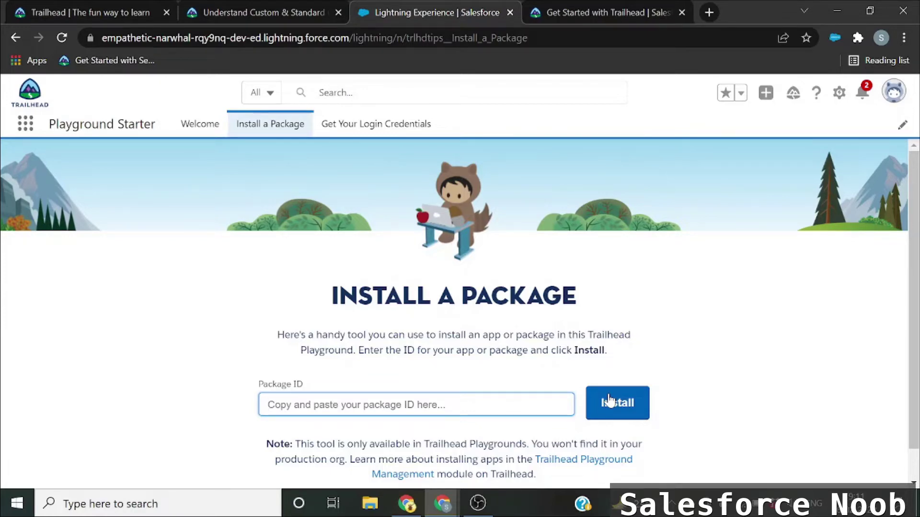
key("ctrl+w")
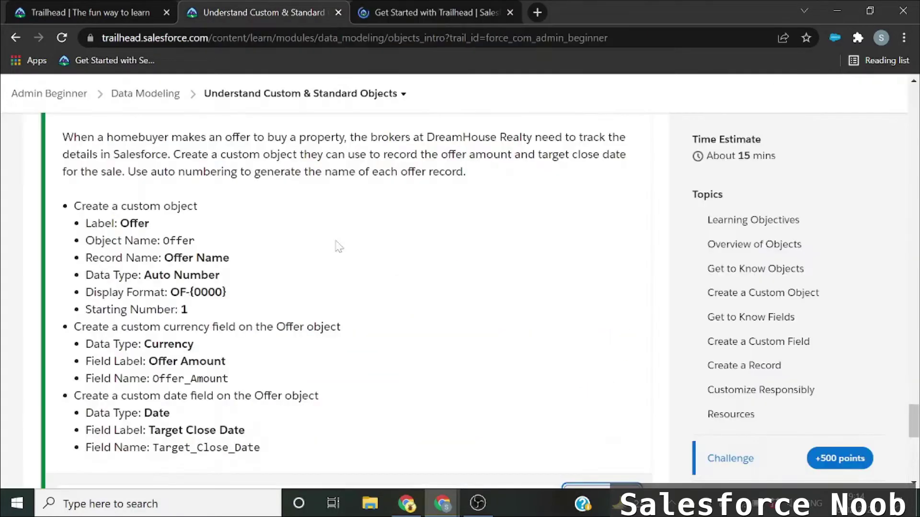
Skim the Understand Custom & Standard Objects unit from its object overview down to the challenge
scroll(335, 253, "up", 2)
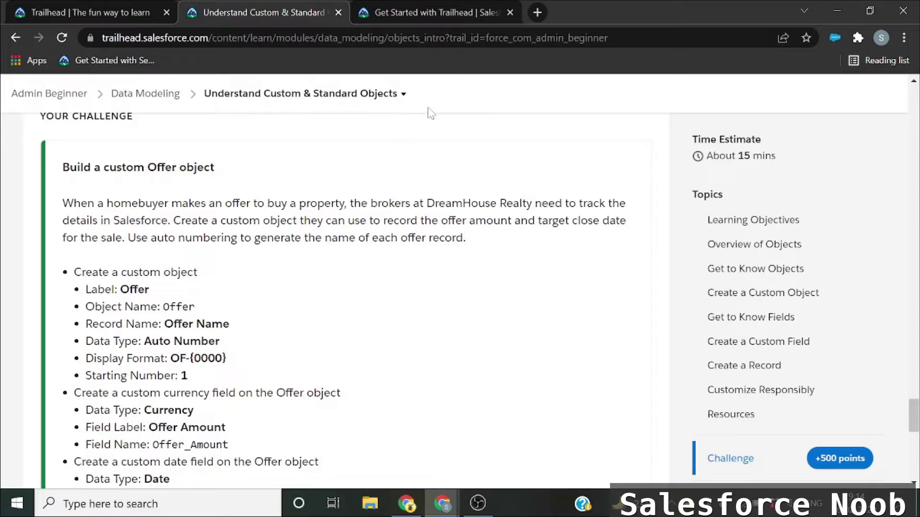
scroll(402, 253, "up", 1)
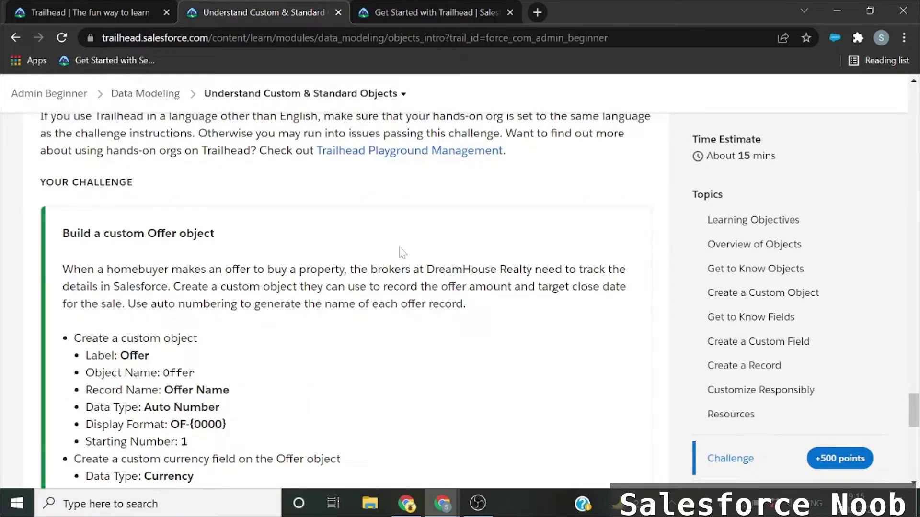
scroll(401, 252, "down", 2)
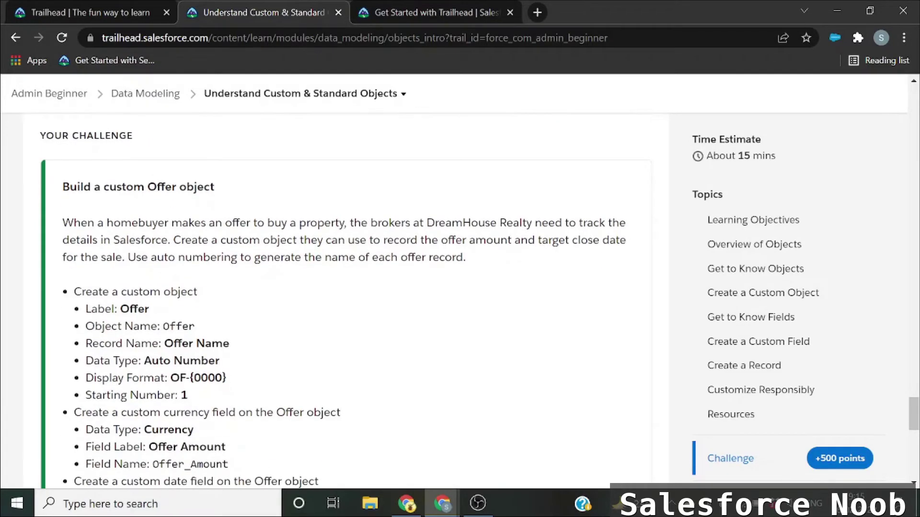
scroll(242, 231, "up", 15)
scroll(242, 231, "up", 15)
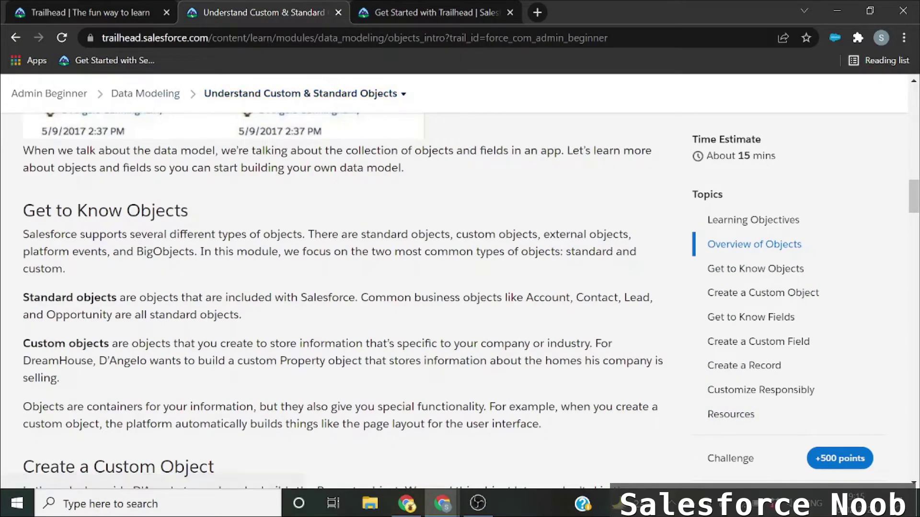
scroll(316, 261, "down", 20)
scroll(315, 260, "down", 20)
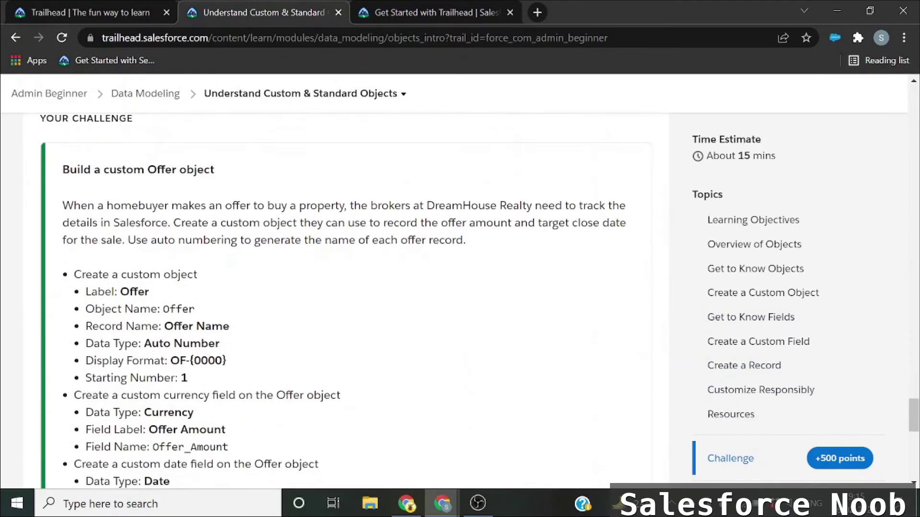
Read the title and scenario description of the Build a custom Offer object challenge
left_click_drag(70, 169, 222, 172)
scroll(227, 172, "down", 1)
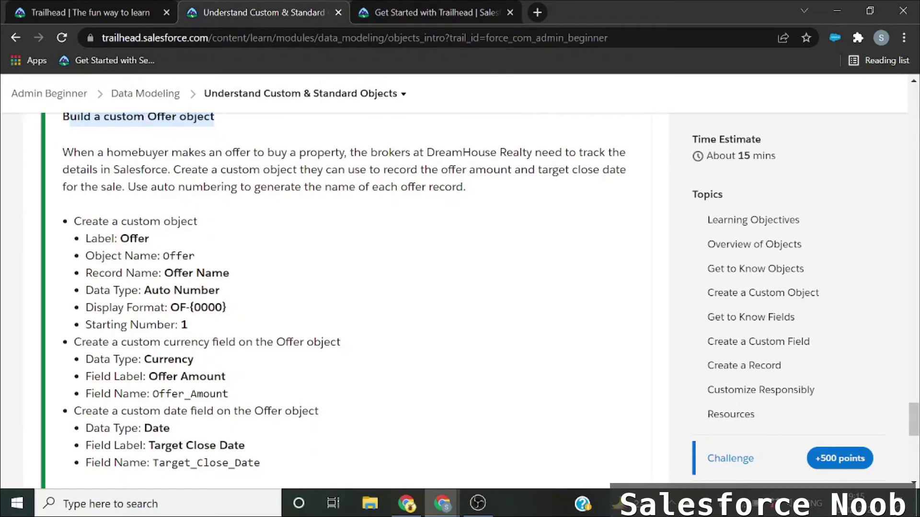
left_click_drag(62, 153, 260, 187)
scroll(257, 187, "up", 2)
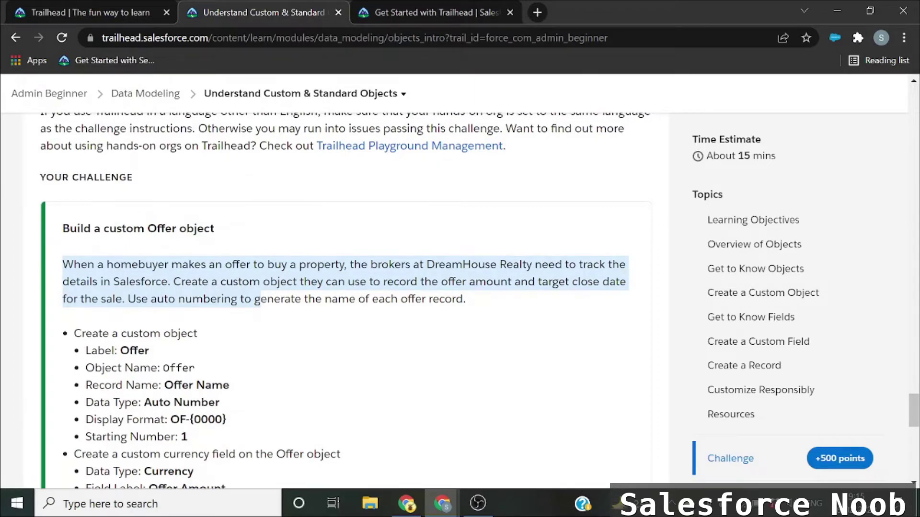
scroll(345, 301, "down", 1)
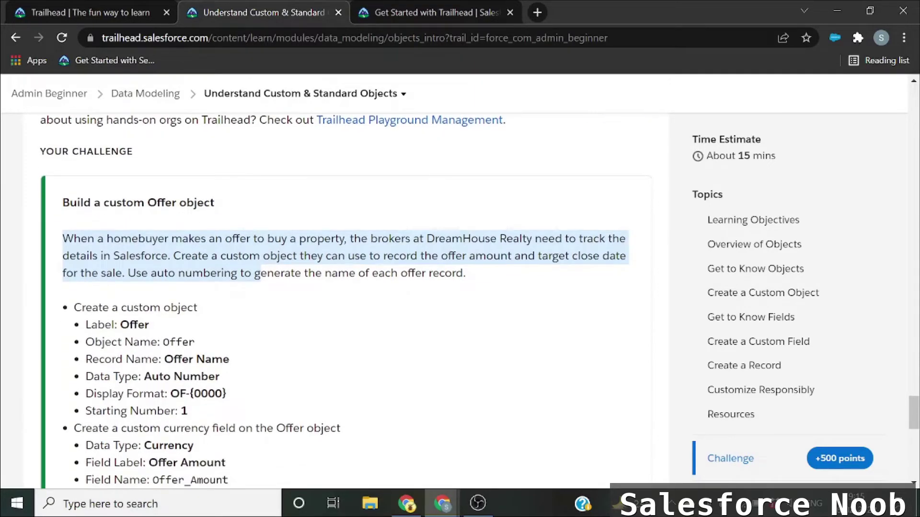
double_click(162, 202)
scroll(161, 202, "down", 1)
left_click_drag(63, 202, 476, 240)
scroll(476, 238, "down", 4)
Review the challenge's requirements for the custom object, from its label and record name to its display format and starting number
double_click(208, 248)
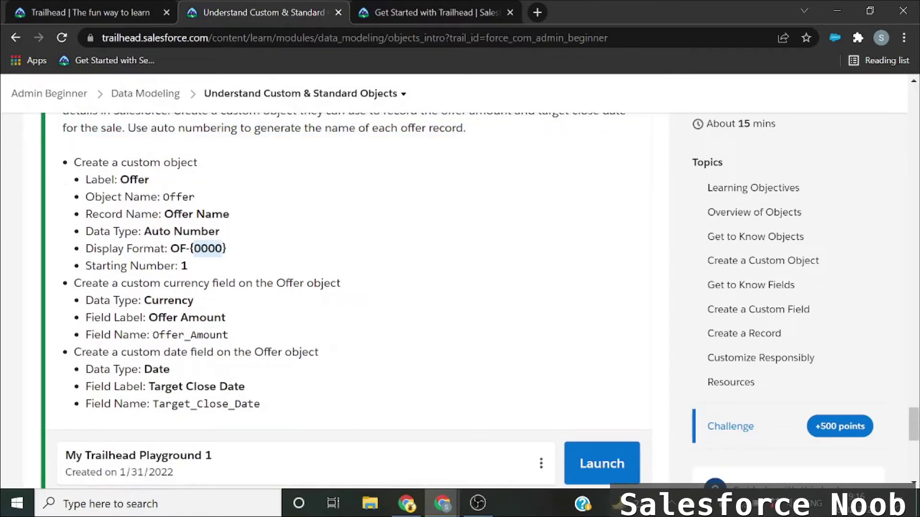
left_click_drag(74, 162, 180, 163)
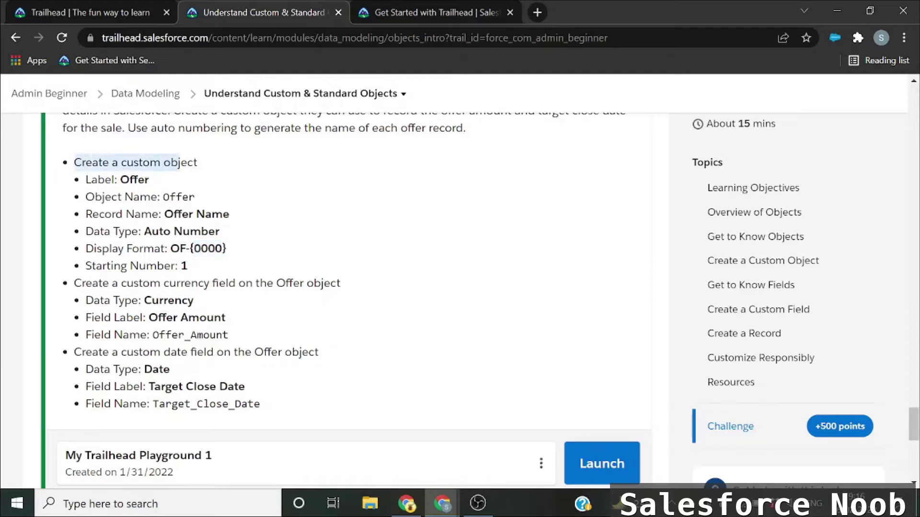
double_click(135, 179)
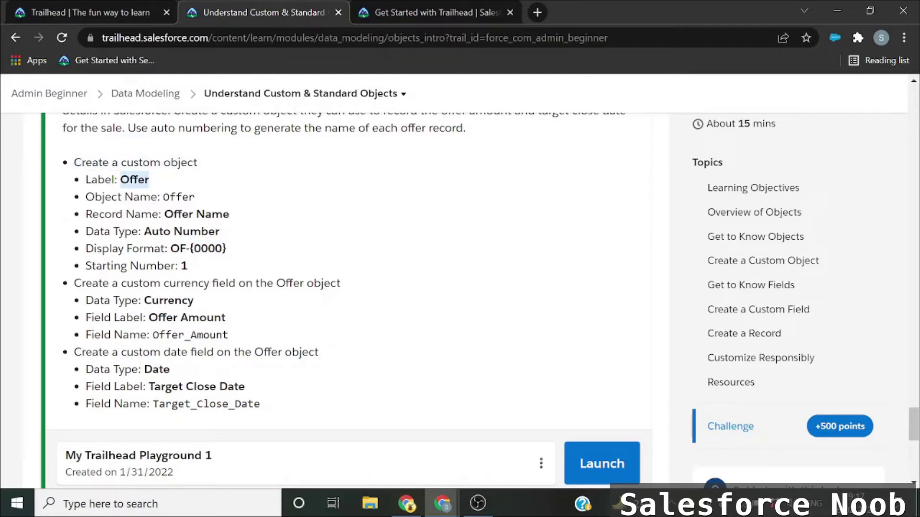
left_click_drag(163, 214, 229, 214)
left_click_drag(144, 232, 223, 232)
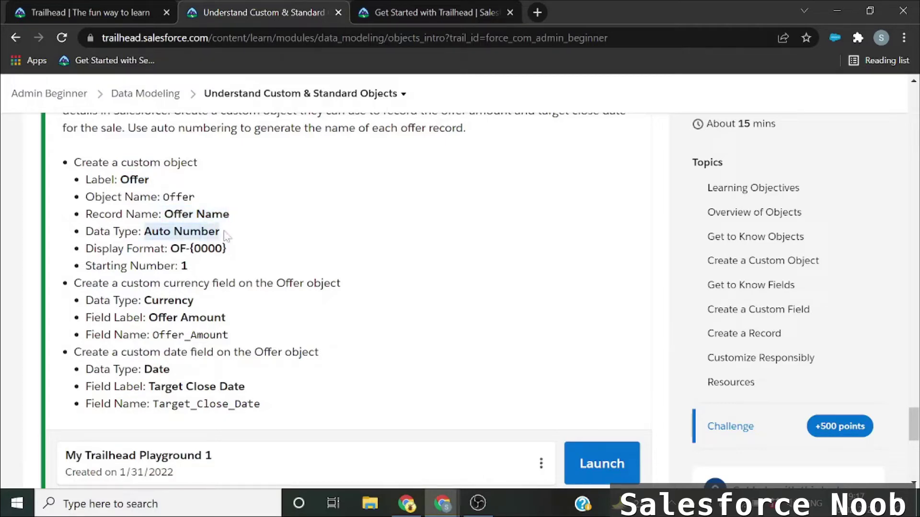
left_click_drag(171, 248, 178, 266)
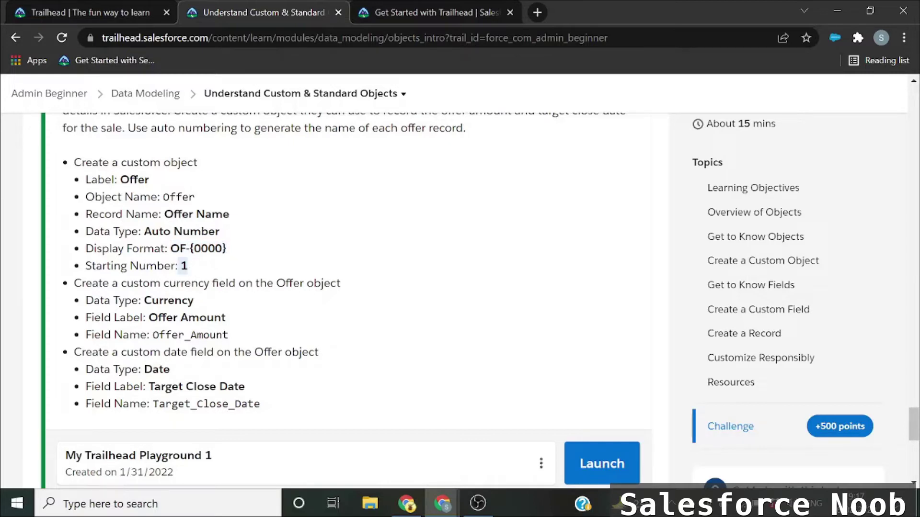
left_click_drag(158, 231, 202, 232)
scroll(200, 235, "down", 1)
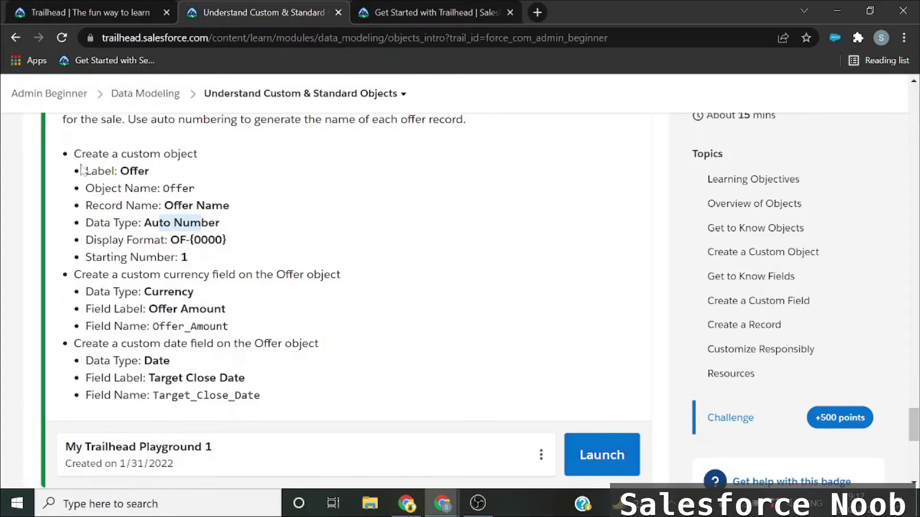
left_click_drag(71, 151, 215, 259)
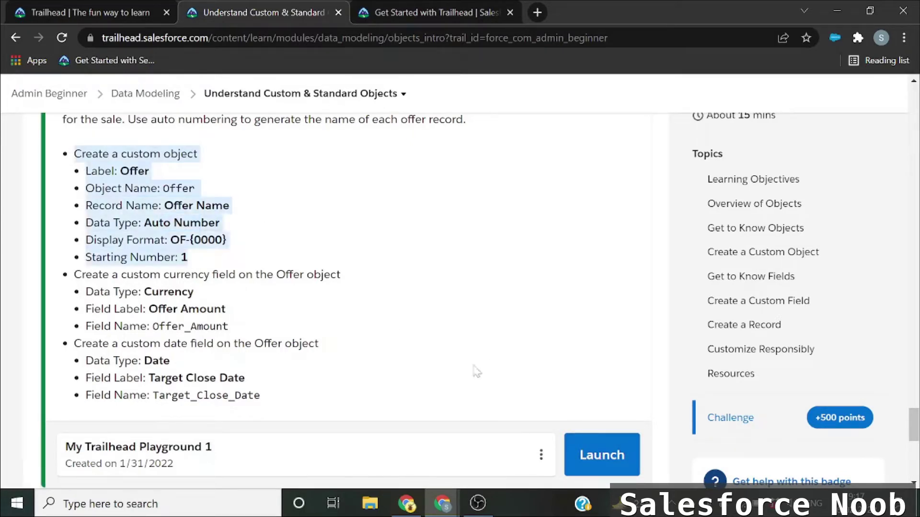
Launch My Trailhead Playground 1 from the challenge and open the Object Manager in its Setup
left_click(610, 464)
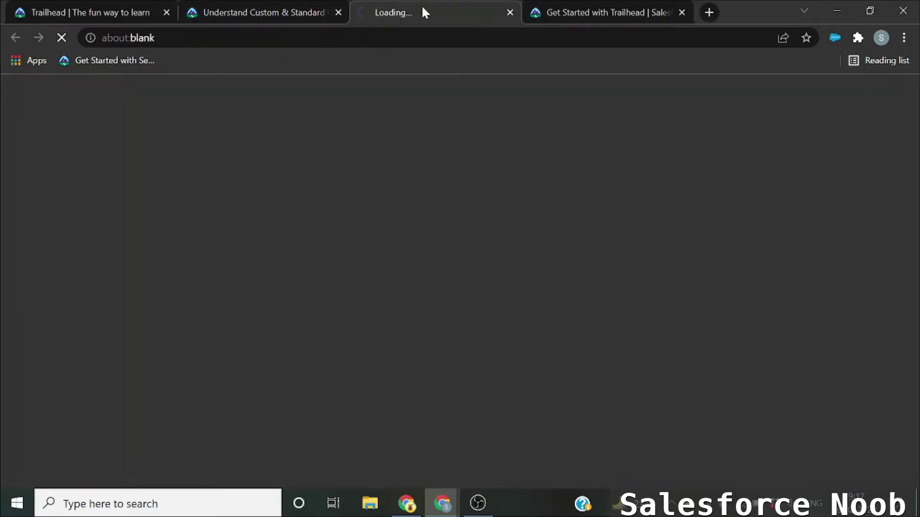
left_click(263, 9)
left_click(452, 9)
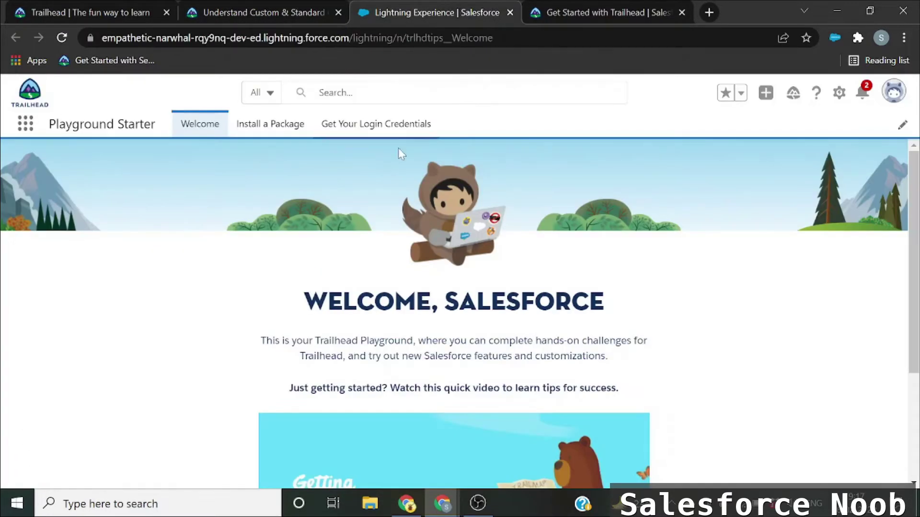
left_click(839, 92)
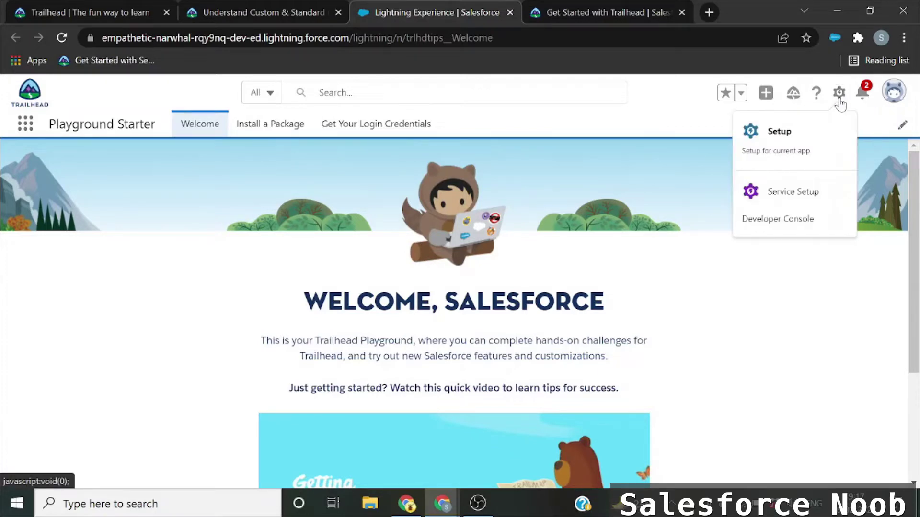
left_click(759, 139)
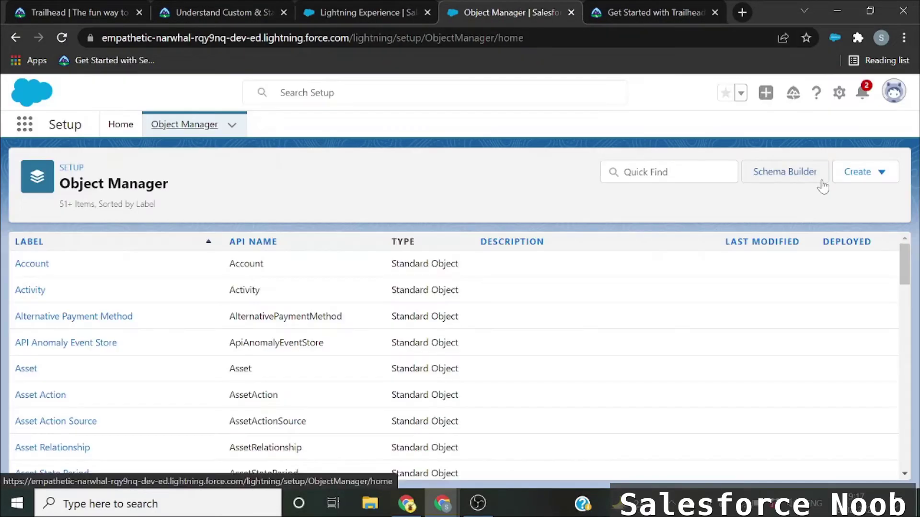
Start a new custom object definition with the label Offer and the plural label Offers
left_click(859, 172)
left_click(805, 211)
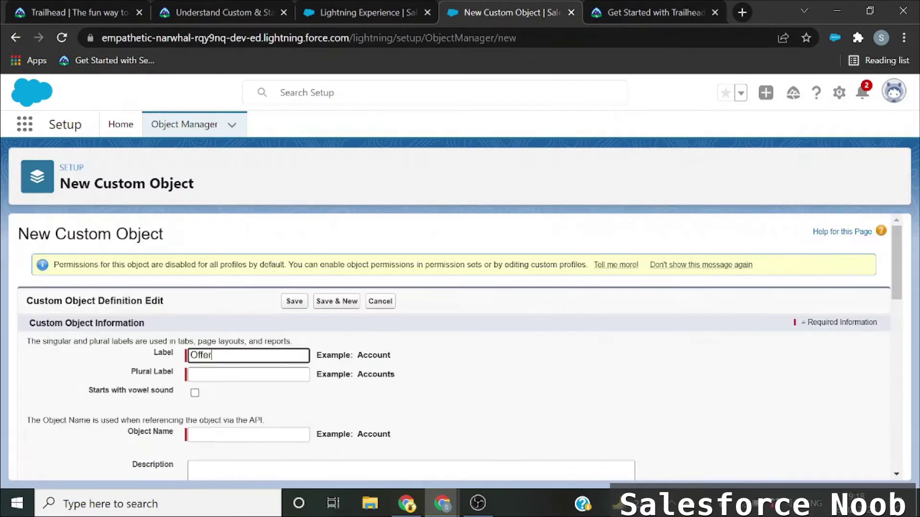
key("Tab")
type("Offer")
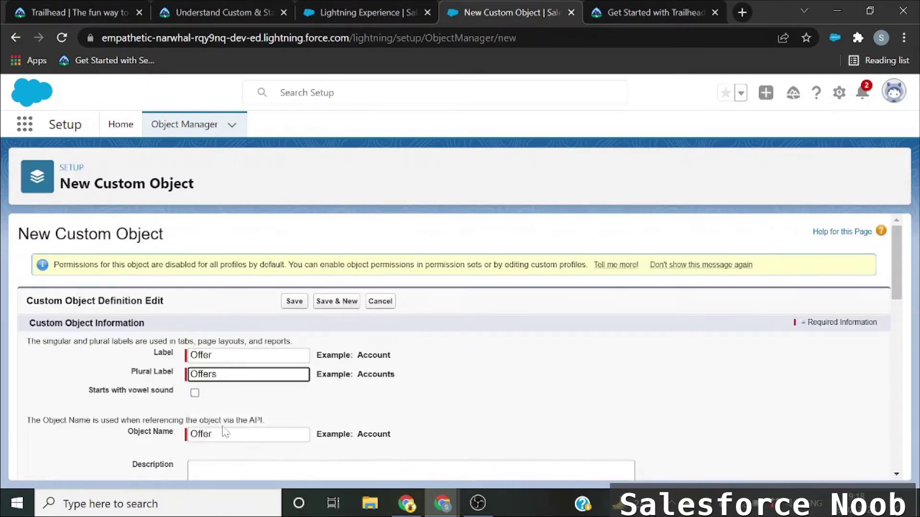
Set the record name's data type to Auto Number for the Offer object, following the challenge requirements
scroll(223, 431, "down", 6)
left_click(240, 357)
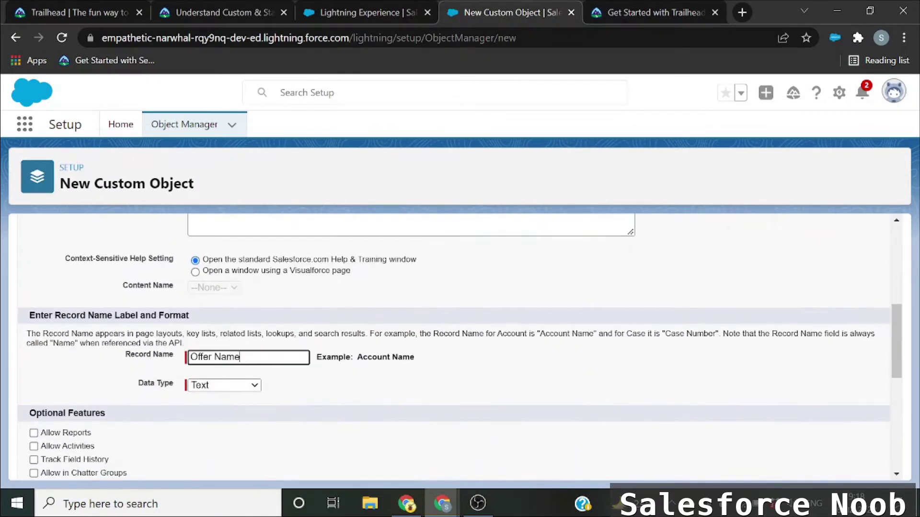
left_click(223, 385)
left_click(223, 397)
left_click(220, 12)
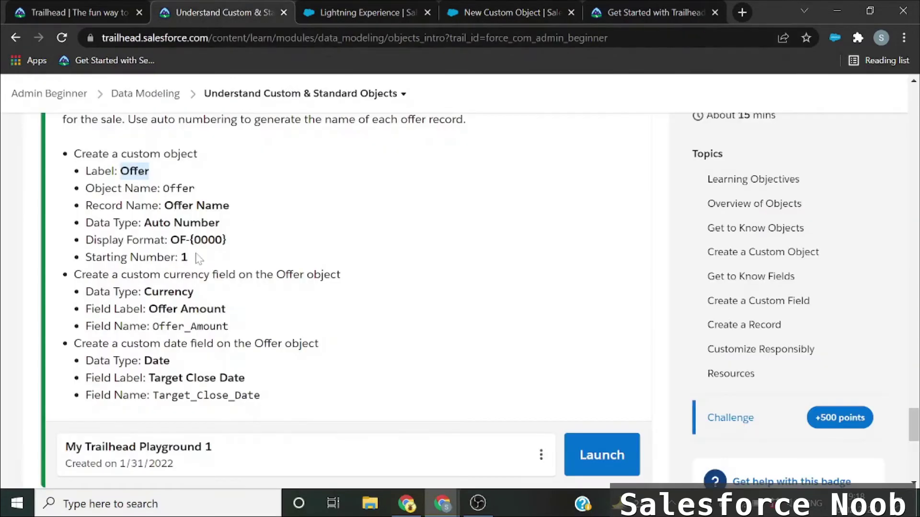
left_click_drag(144, 222, 220, 223)
left_click(508, 12)
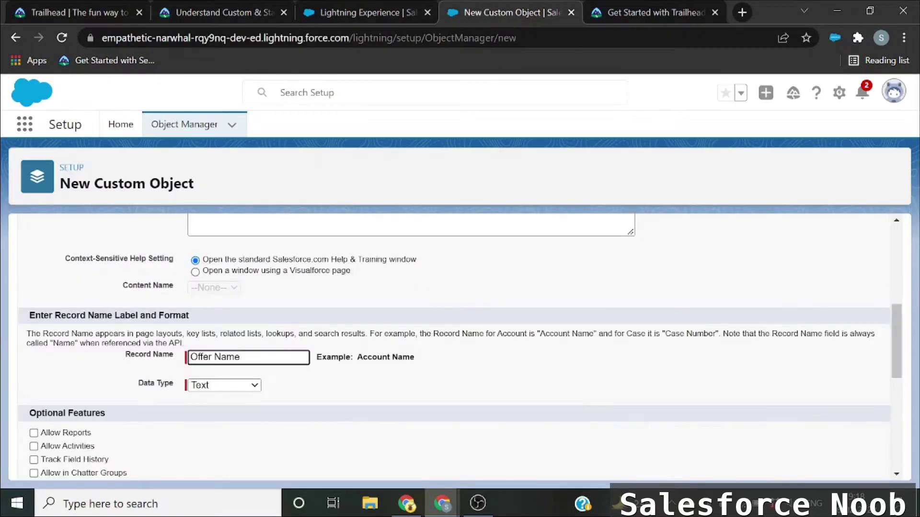
left_click(207, 386)
left_click(220, 408)
scroll(292, 307, "down", 1)
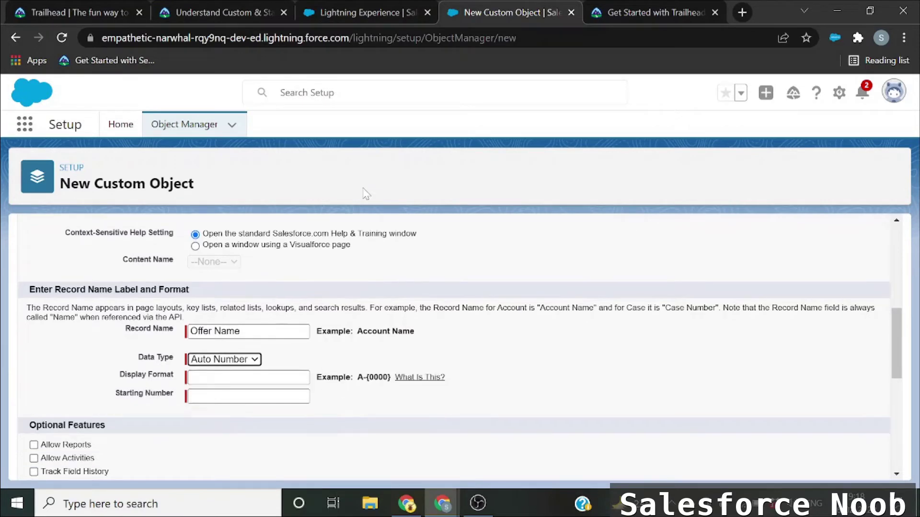
Copy the display format OF-{0000} from the challenge into the object definition and set the starting number to 1
left_click(249, 5)
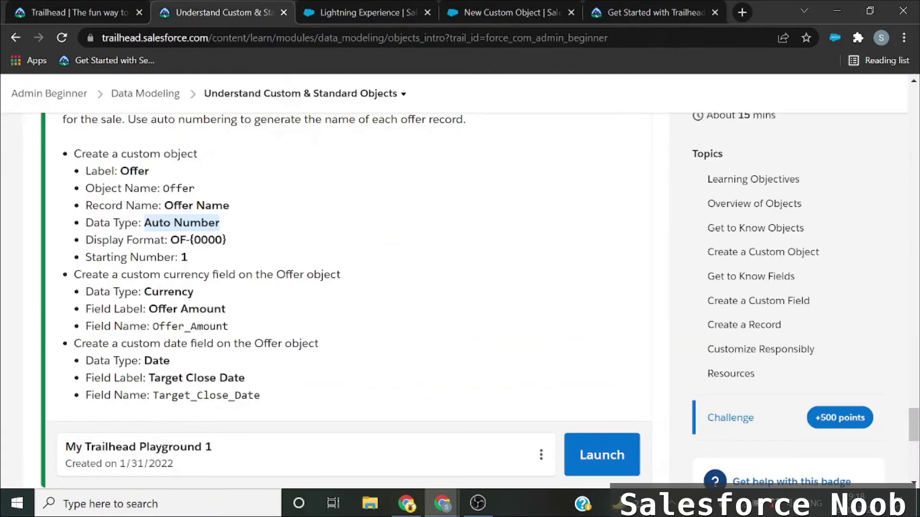
left_click_drag(170, 240, 226, 240)
key("ctrl+c")
left_click(545, 7)
key("ctrl+v")
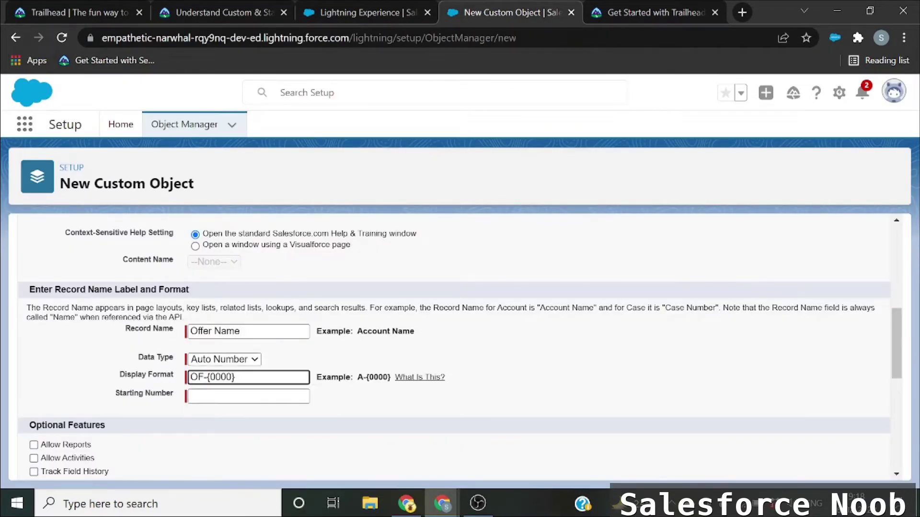
key("Tab")
left_click(258, 7)
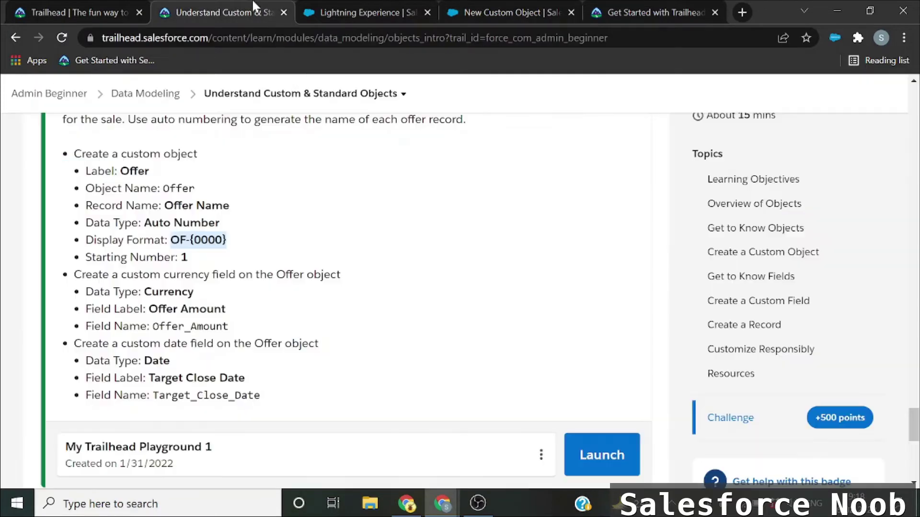
left_click(524, 6)
type("1")
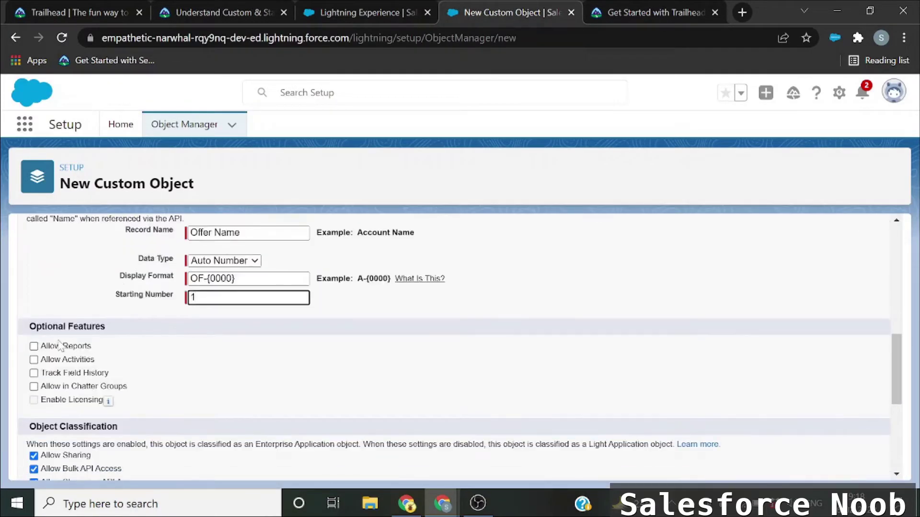
Check the record name settings against the challenge requirements and save the new Offer custom object
scroll(58, 345, "up", 1)
left_click(207, 322)
scroll(451, 345, "down", 3)
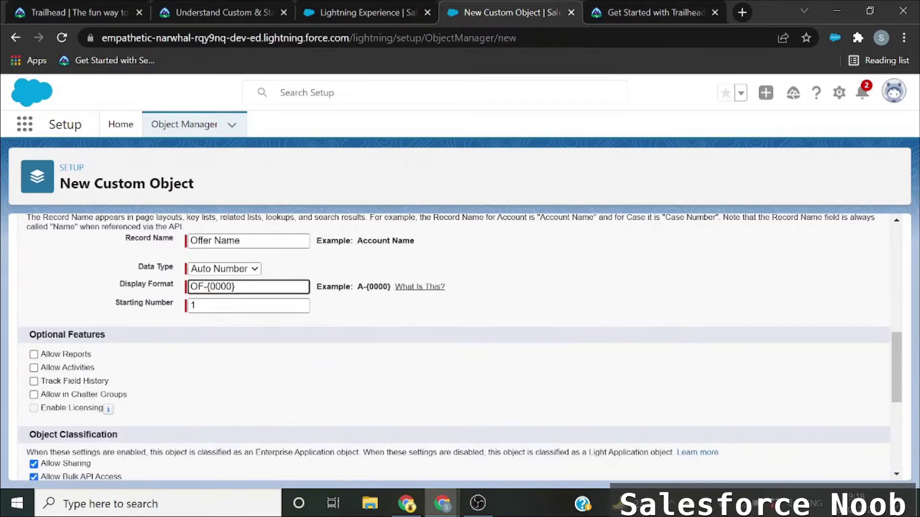
left_click(369, 12)
left_click(235, 10)
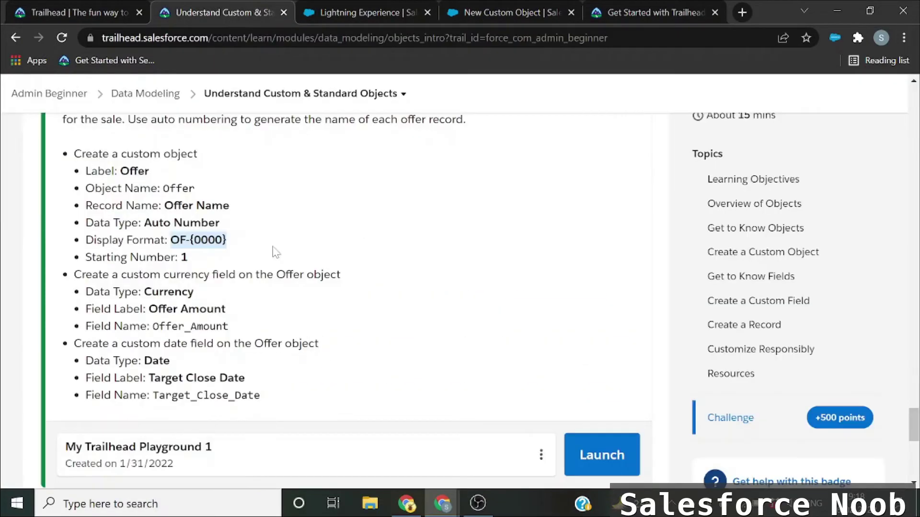
left_click(486, 9)
scroll(258, 287, "up", 10)
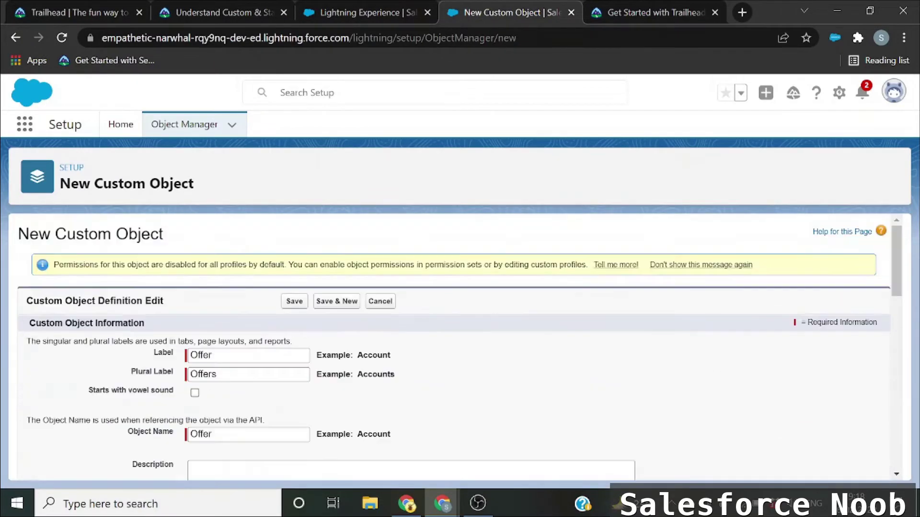
left_click(291, 302)
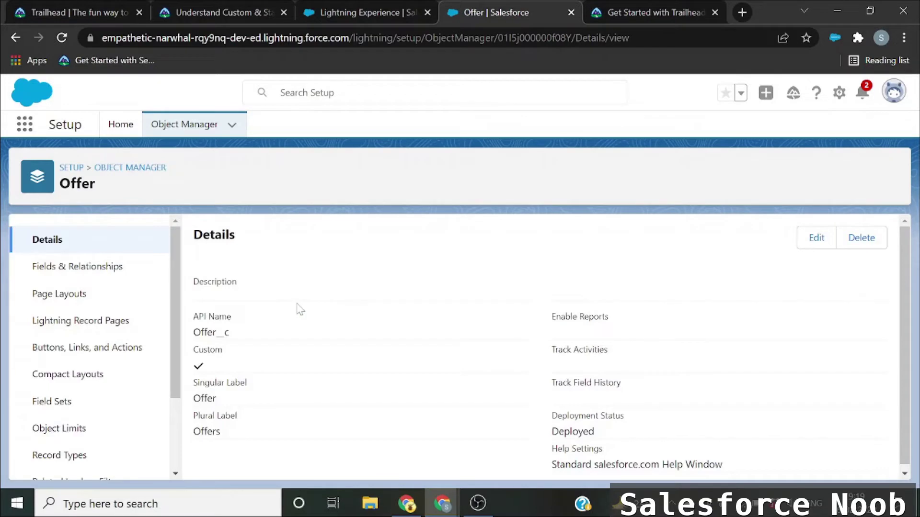
Examine the saved Offer object's name and API name and compare them with the challenge's custom object requirements
double_click(211, 332)
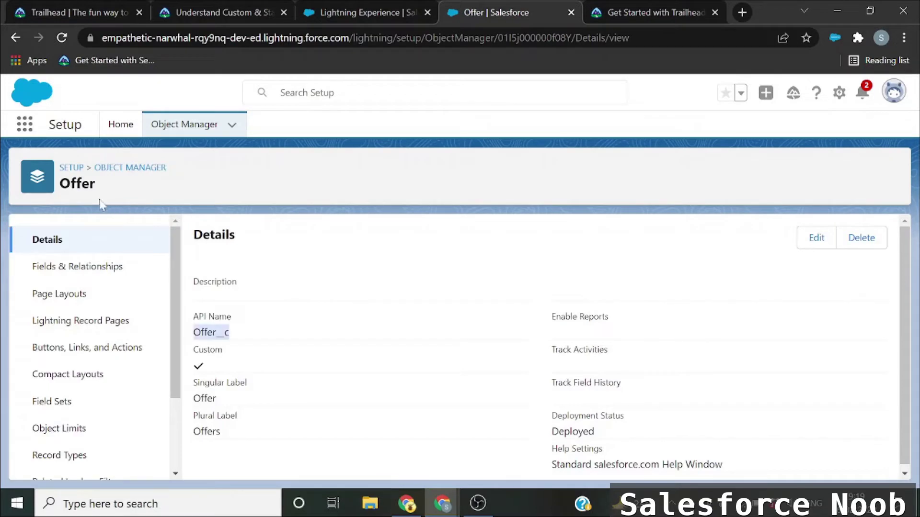
double_click(76, 183)
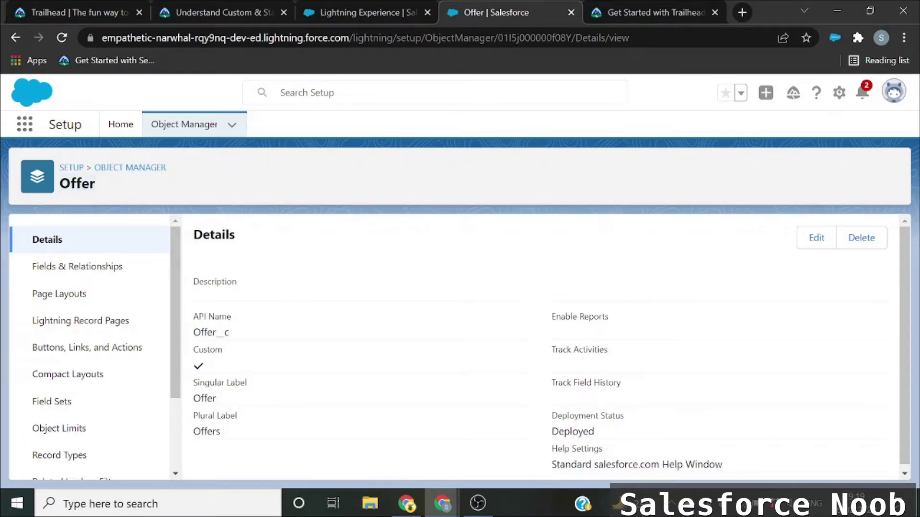
double_click(211, 332)
left_click(233, 342)
left_click(234, 9)
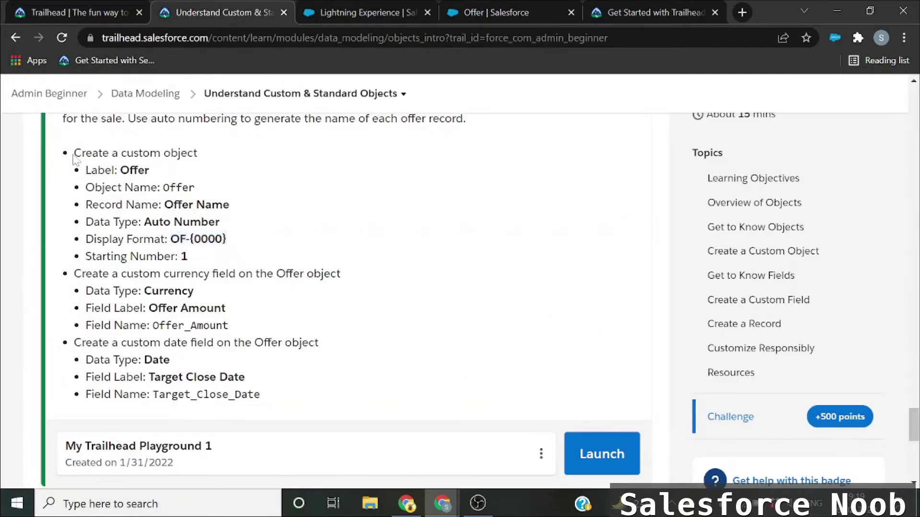
left_click_drag(72, 150, 210, 255)
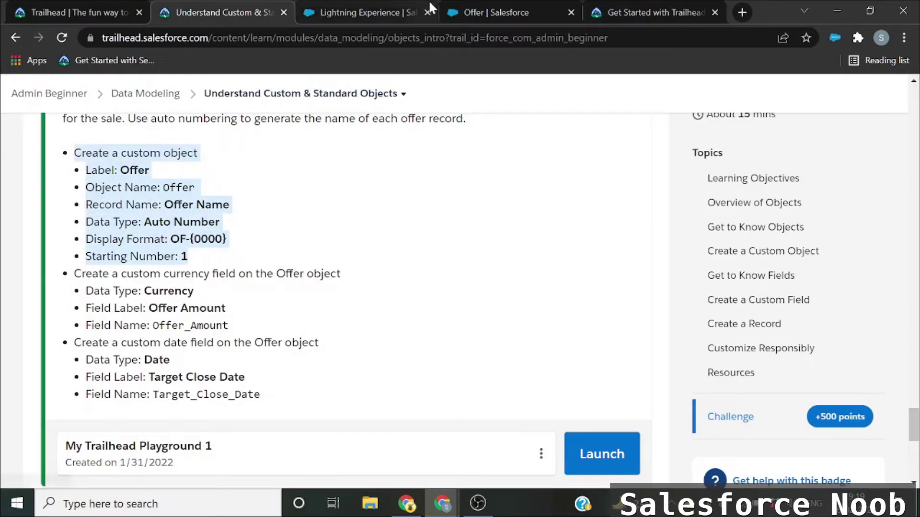
left_click(496, 12)
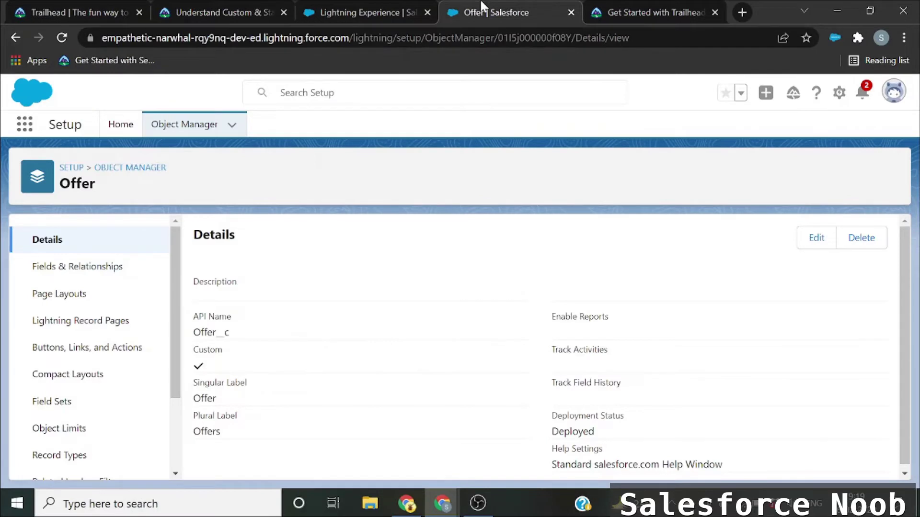
Open the Offer object's fields and relationships and examine the Offer Name field's data type and field name
left_click(72, 269)
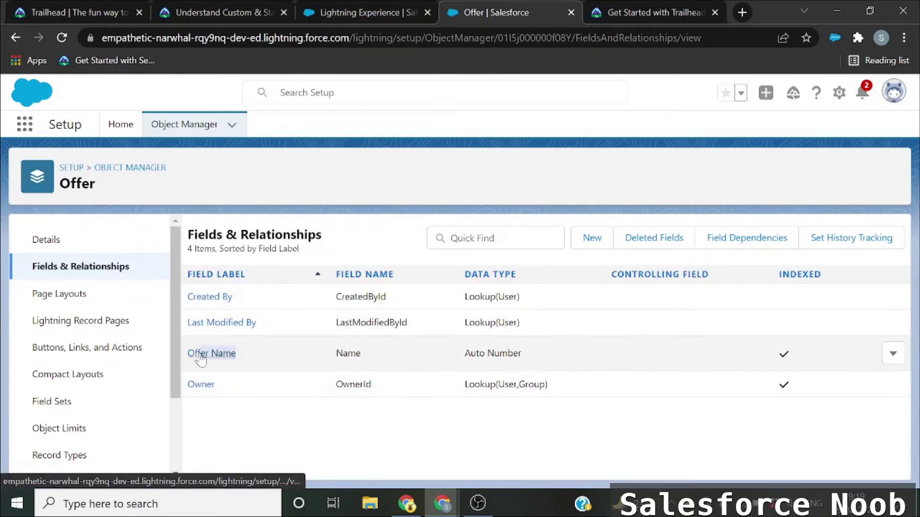
left_click_drag(484, 353, 521, 353)
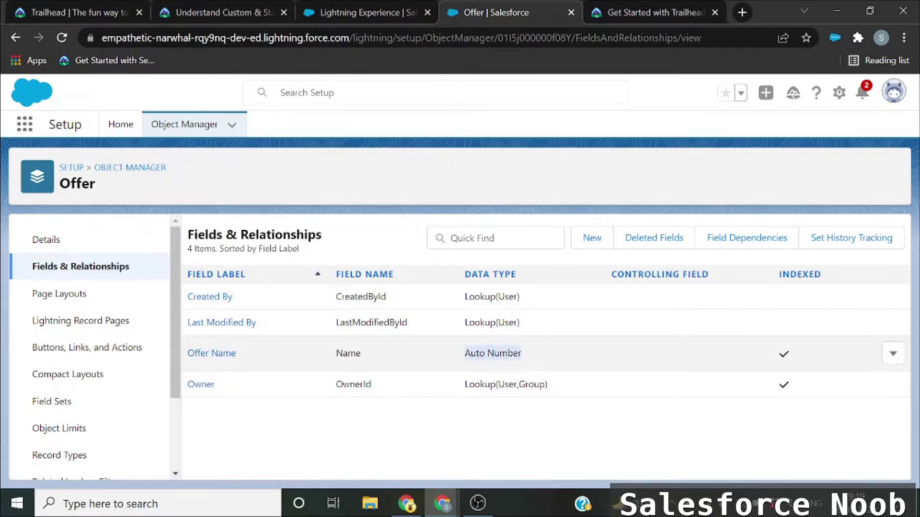
left_click_drag(464, 353, 487, 353)
left_click_drag(361, 357, 335, 354)
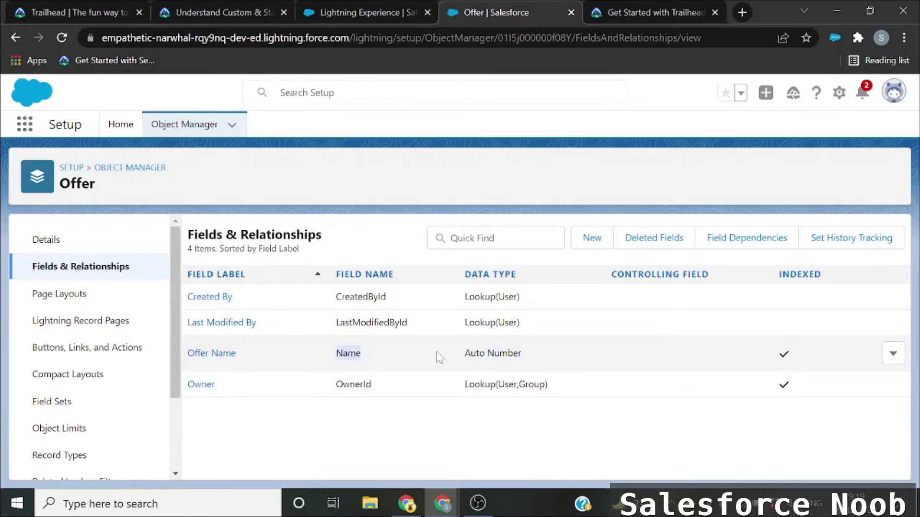
Review the challenge's requirements for the custom currency field, including its data type and field label
left_click(247, 6)
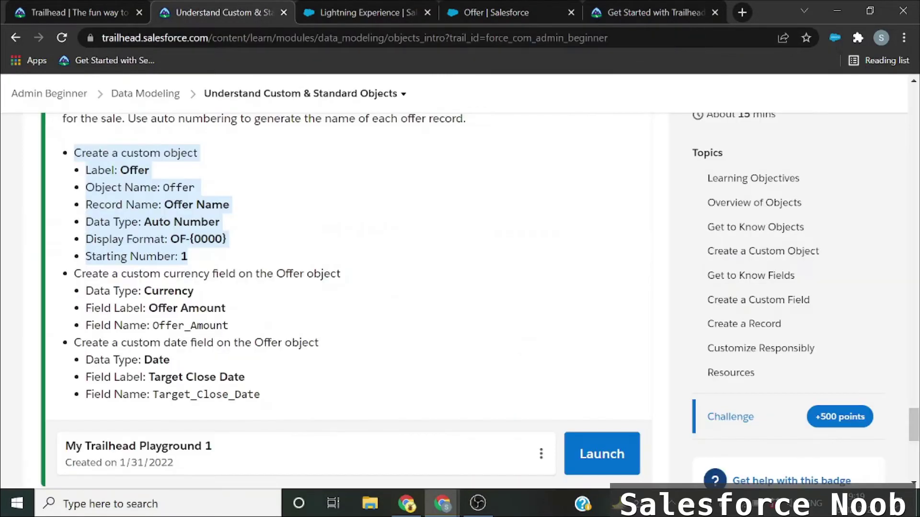
scroll(72, 478, "down", 1)
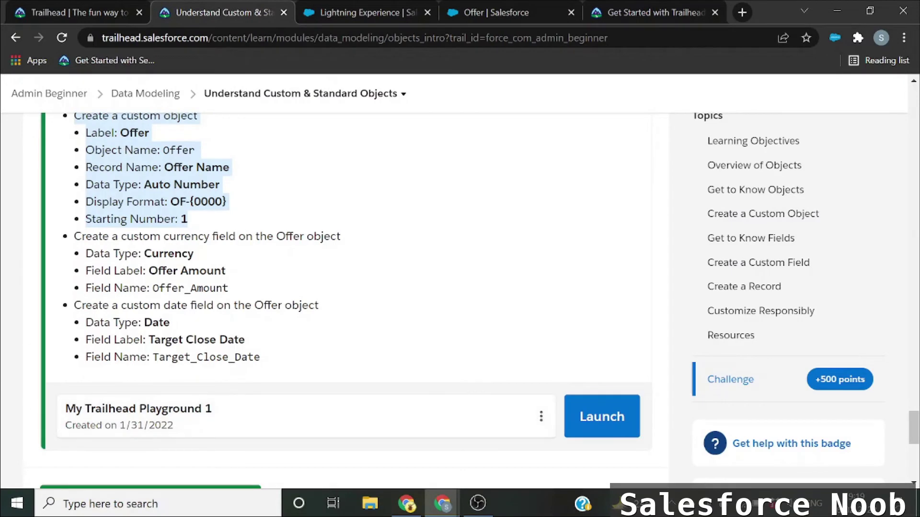
left_click_drag(74, 236, 111, 271)
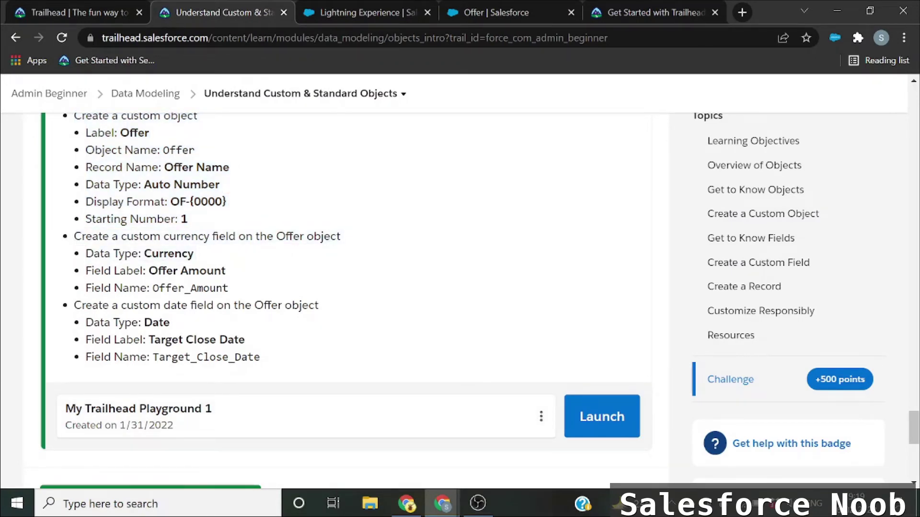
double_click(168, 254)
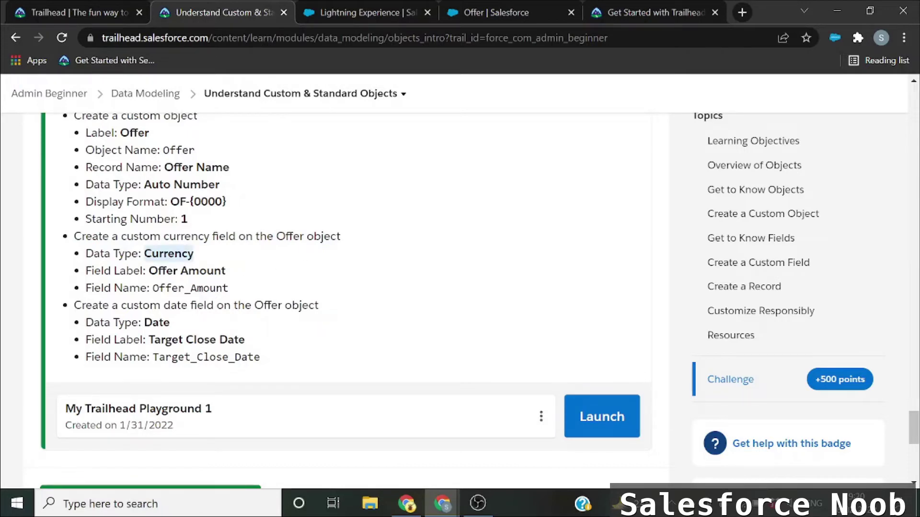
double_click(163, 271)
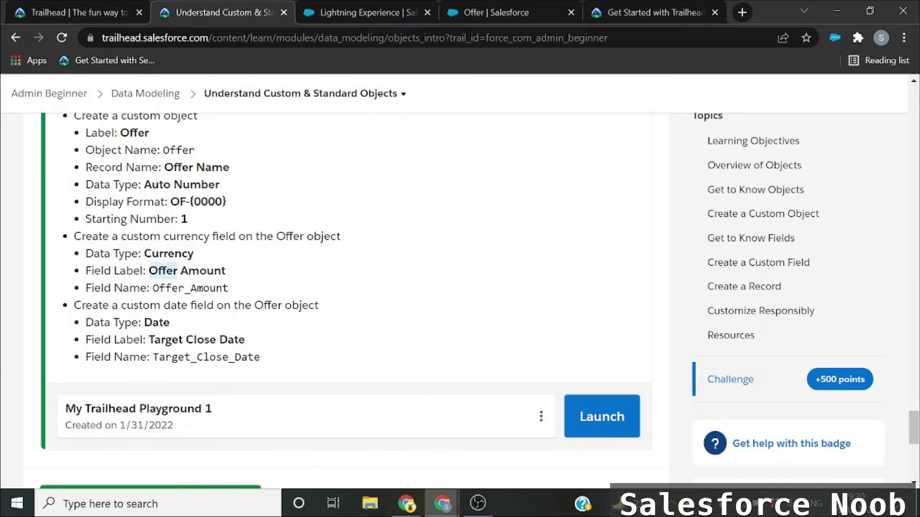
left_click_drag(149, 270, 214, 271)
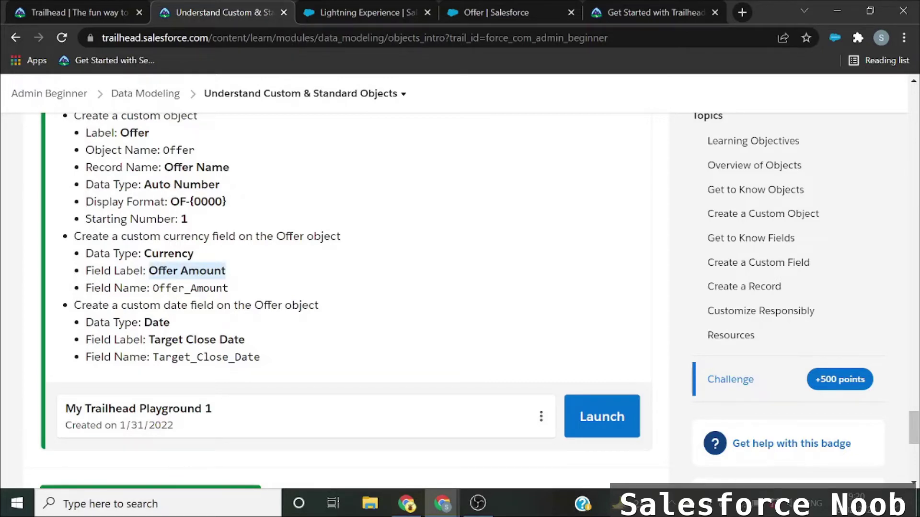
Start a new custom field on the Offer object with the Currency data type and proceed to its details
left_click(500, 2)
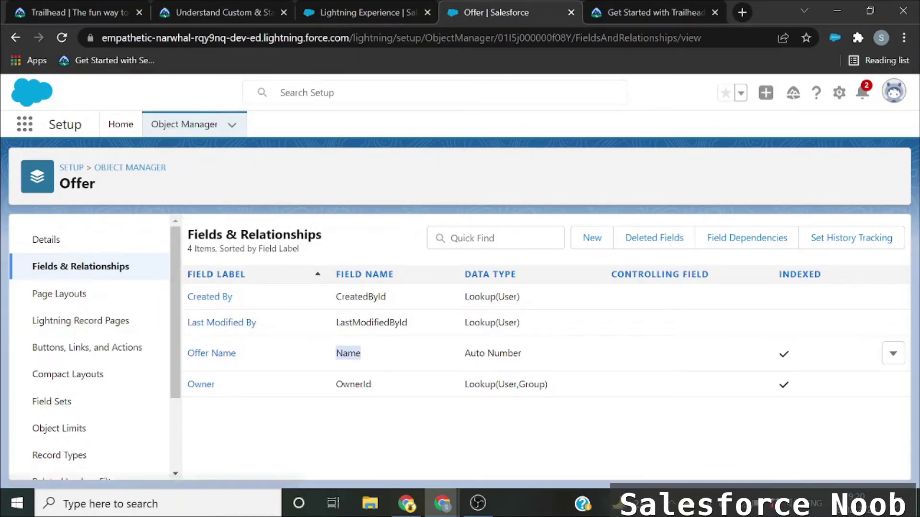
left_click(592, 238)
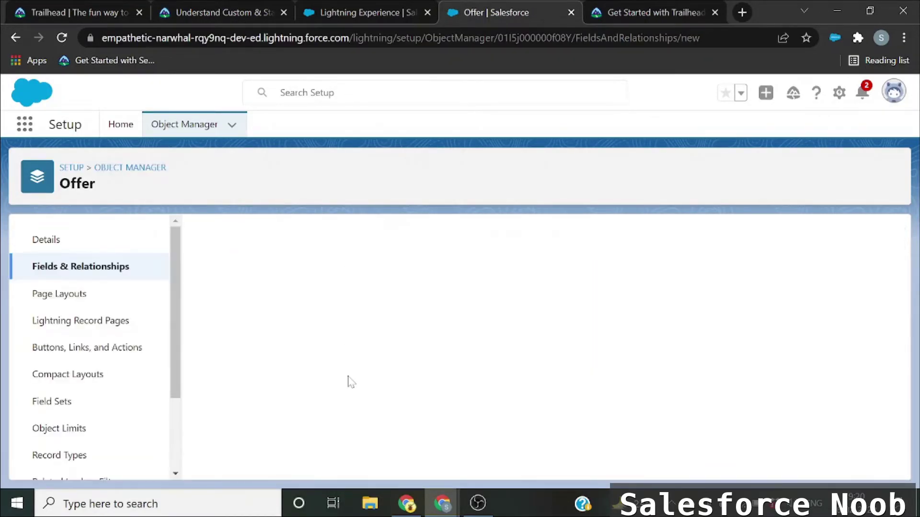
scroll(293, 326, "down", 8)
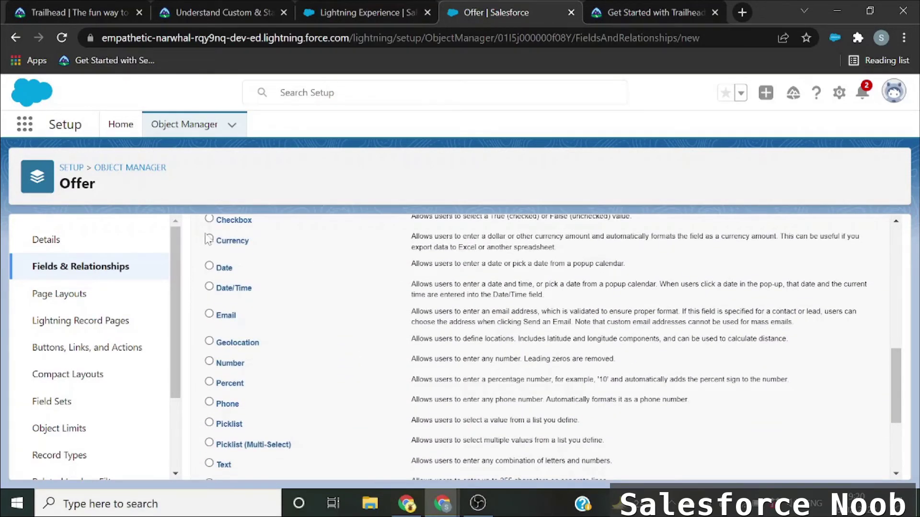
left_click(210, 239)
scroll(477, 359, "down", 3)
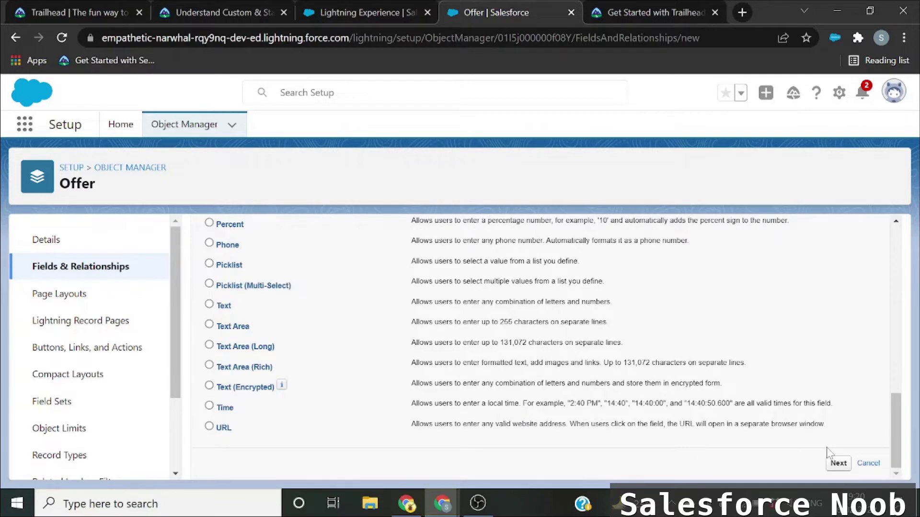
left_click(838, 463)
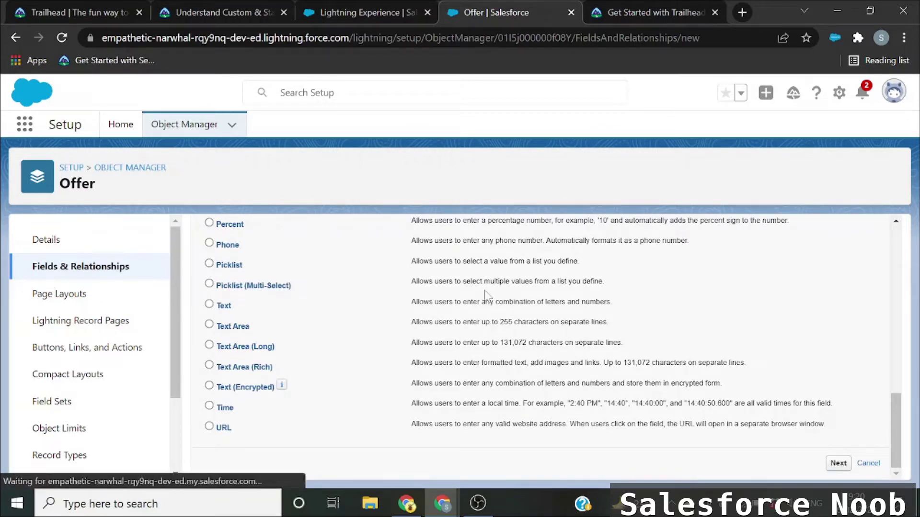
Give the currency field the label Offer Amount and the field name Offer_Amount
left_click(433, 339)
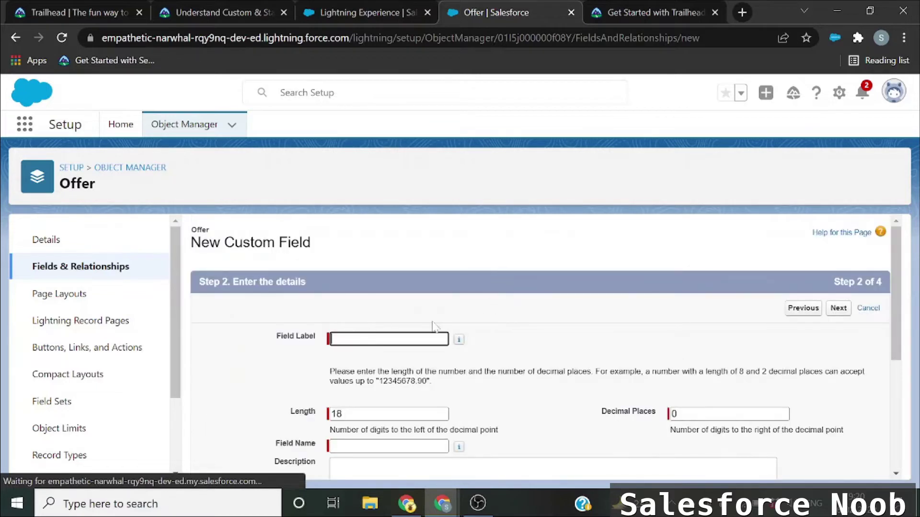
type("Offer Amount")
scroll(400, 329, "down", 2)
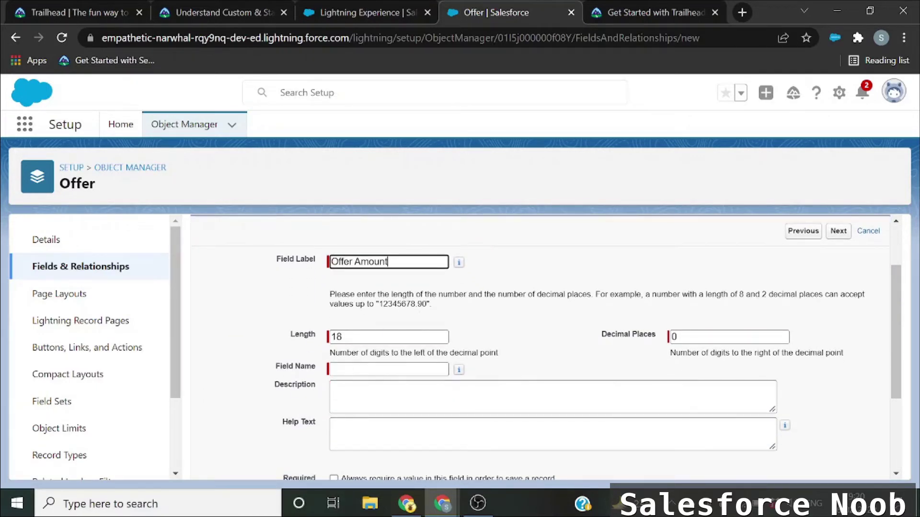
left_click(388, 369)
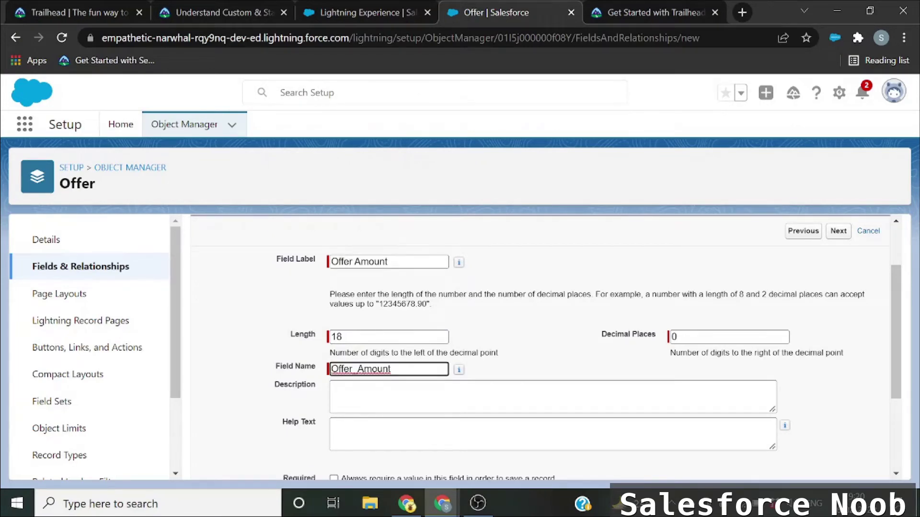
scroll(498, 328, "down", 1)
scroll(534, 349, "down", 1)
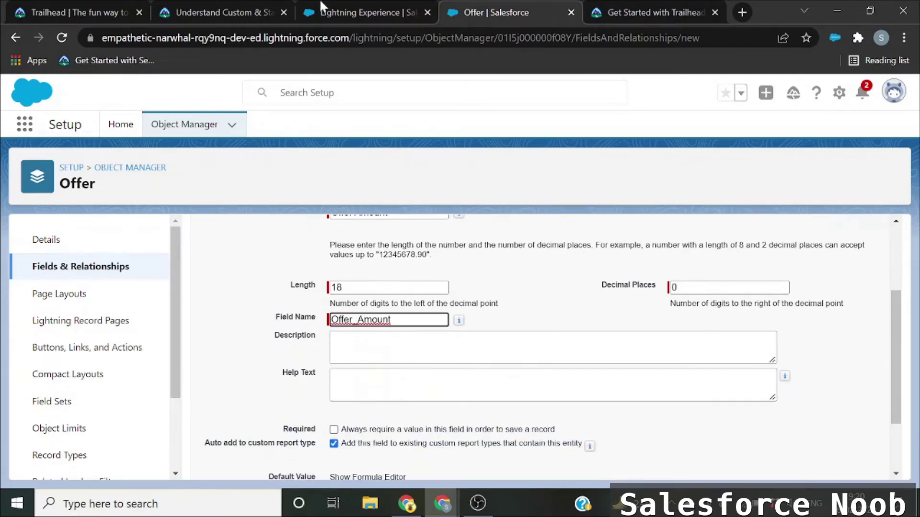
Check the currency field against the challenge requirements and save it with the default field-level security and page layout
left_click(218, 5)
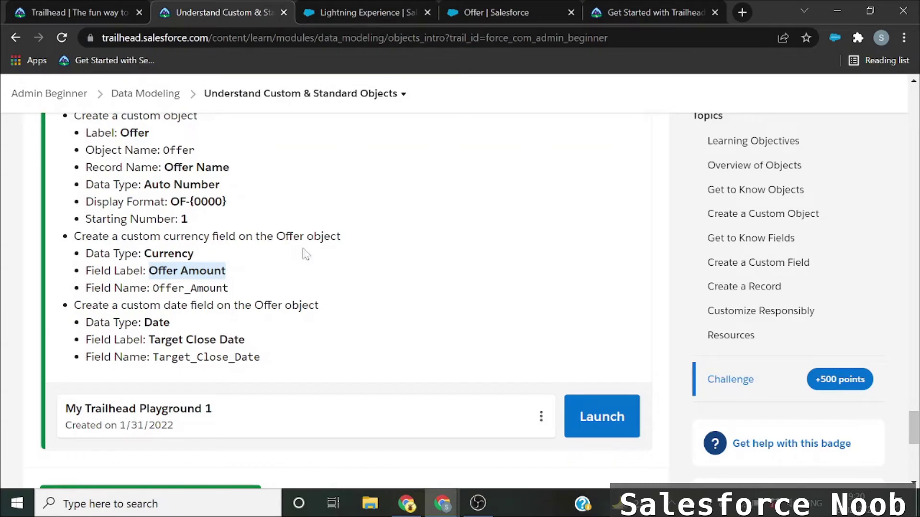
left_click_drag(71, 235, 245, 288)
left_click(474, 8)
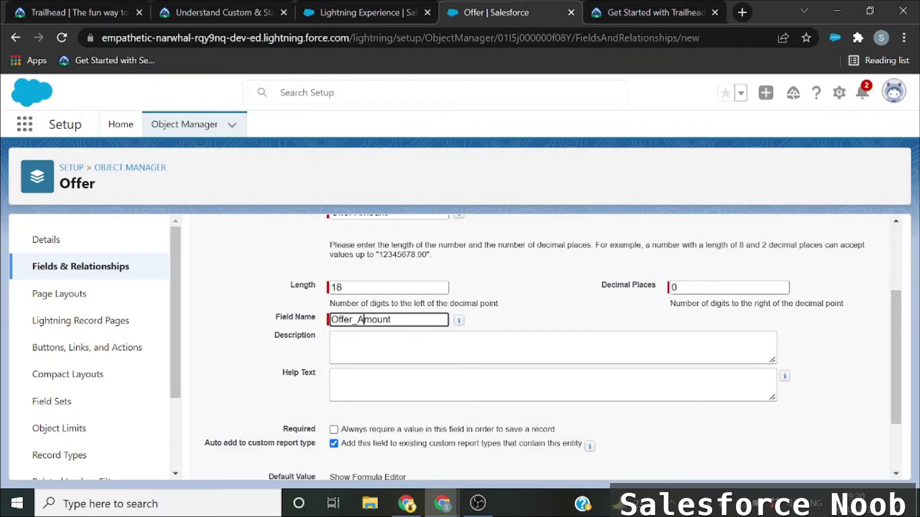
scroll(541, 345, "down", 2)
left_click(843, 466)
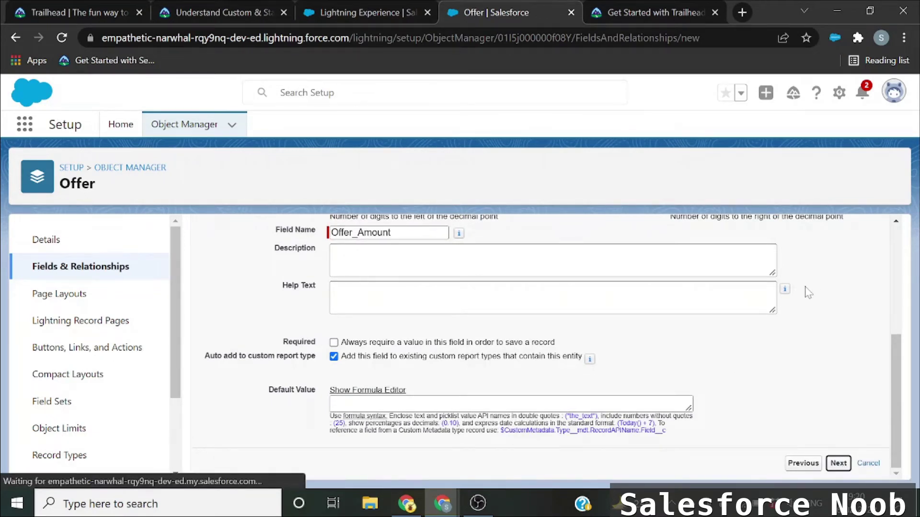
left_click(838, 311)
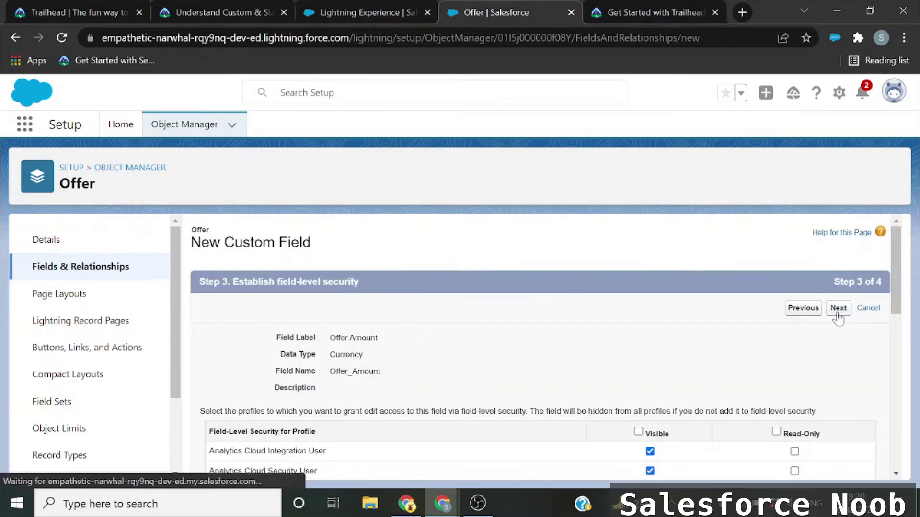
left_click(836, 310)
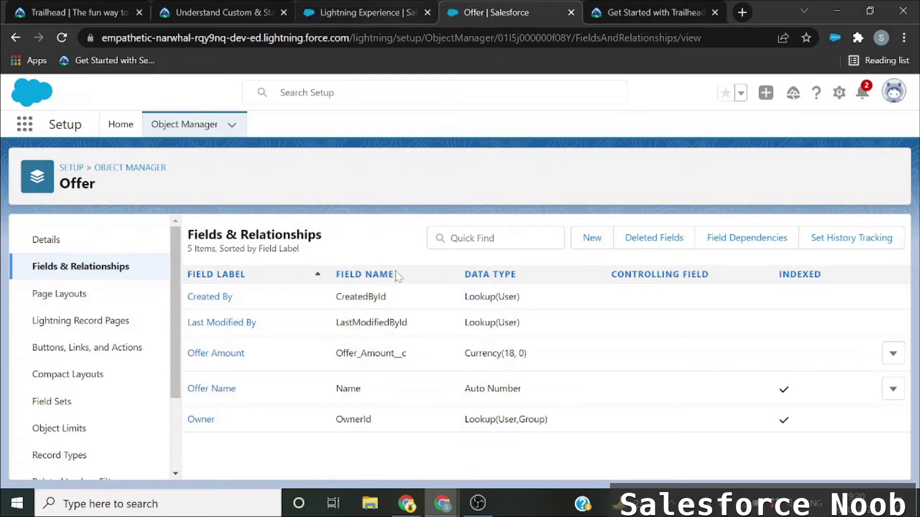
Review the challenge's requirements for the custom date field, including its data type and field label
left_click(225, 12)
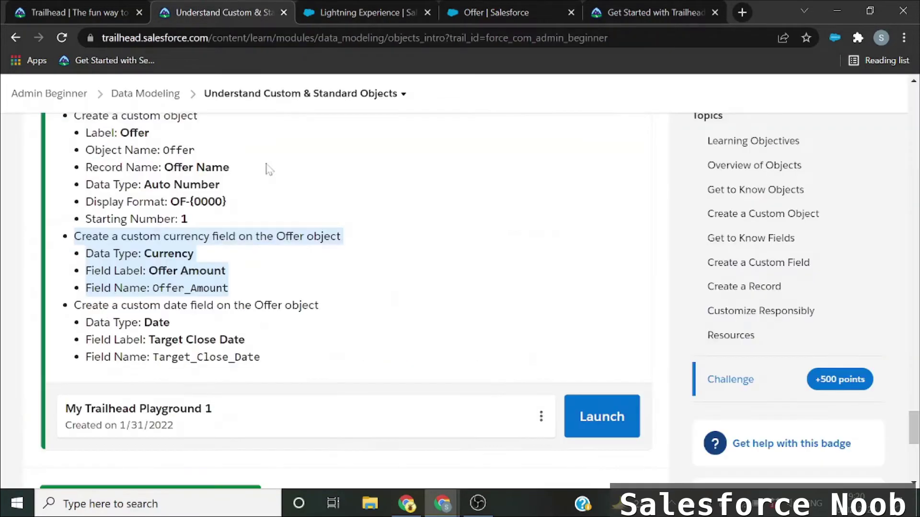
scroll(278, 287, "down", 2)
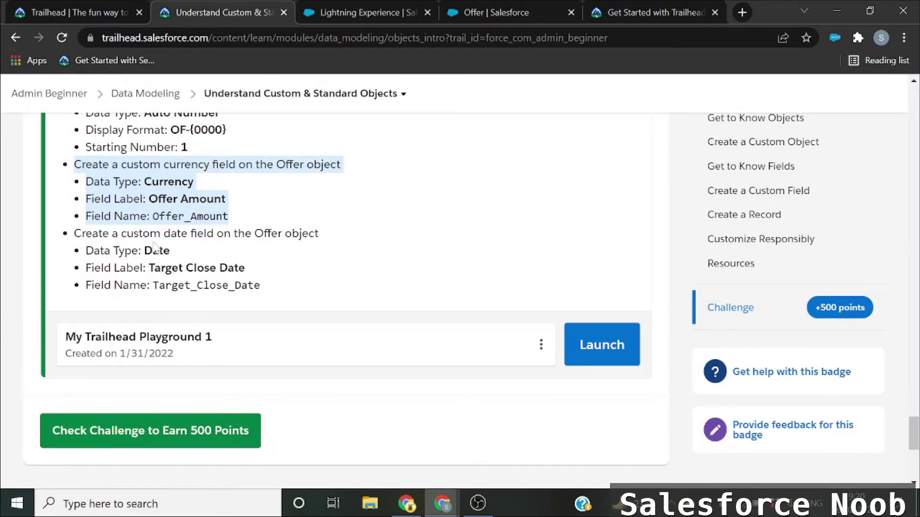
double_click(140, 233)
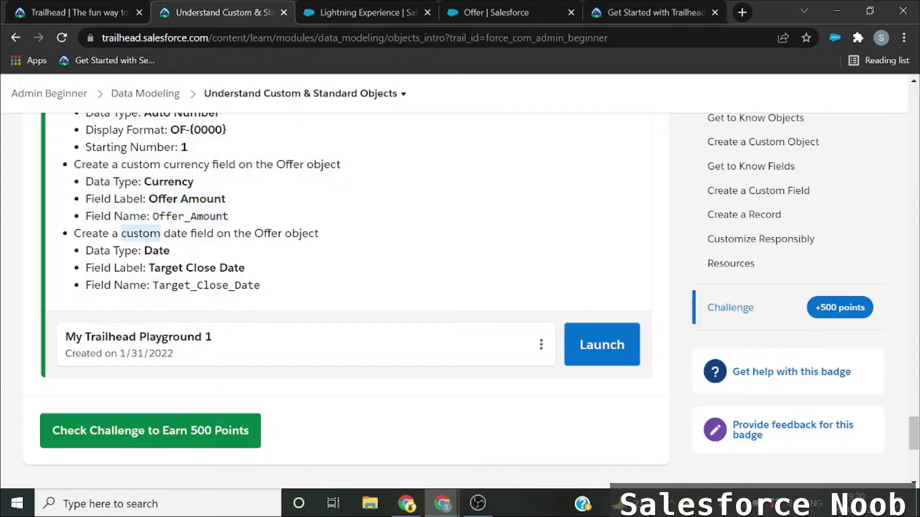
left_click(140, 233)
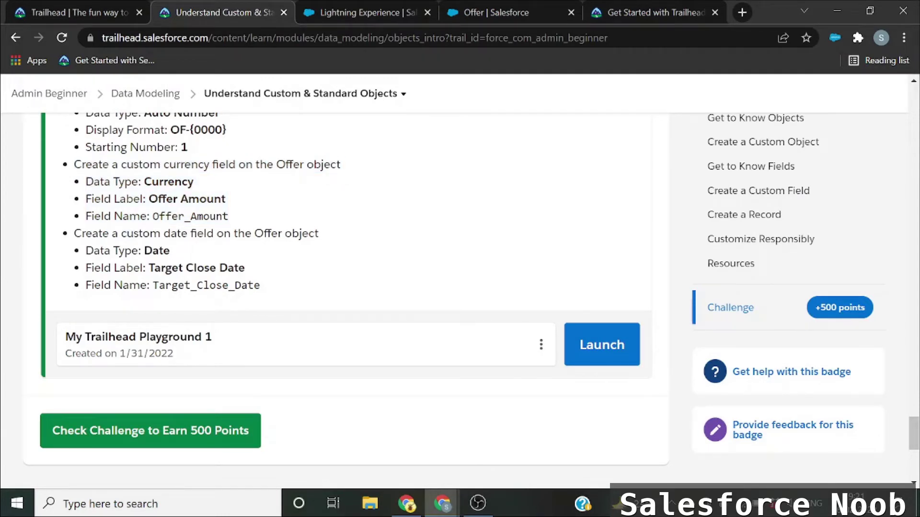
left_click_drag(149, 268, 245, 267)
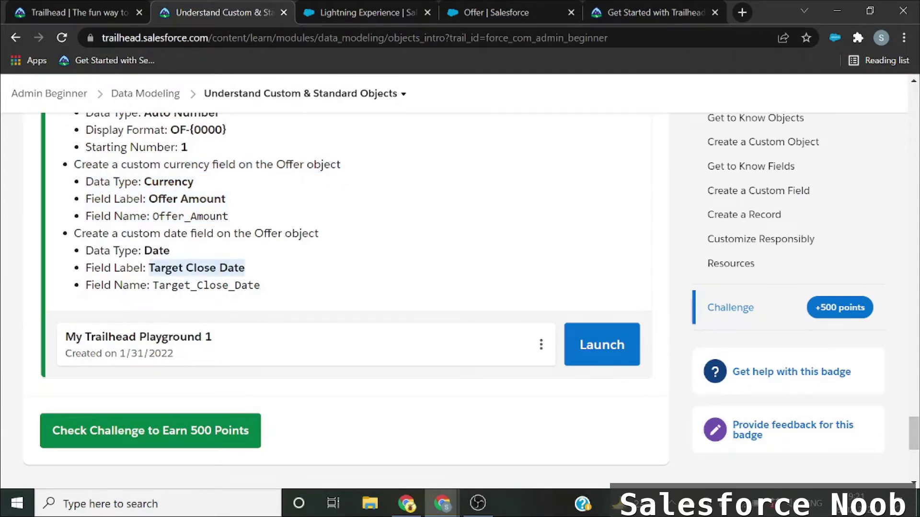
left_click(154, 248)
Start a new custom field on the Offer object with the Date data type and proceed to its details
left_click(496, 12)
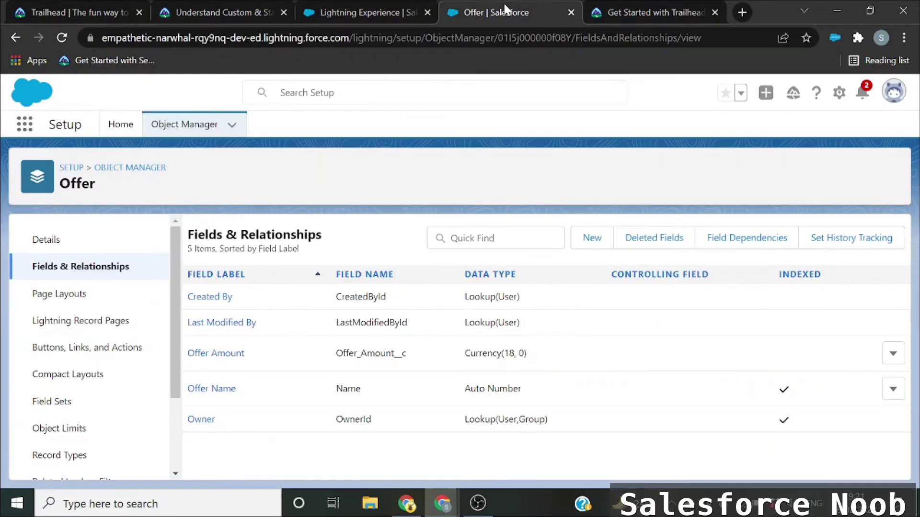
left_click(594, 242)
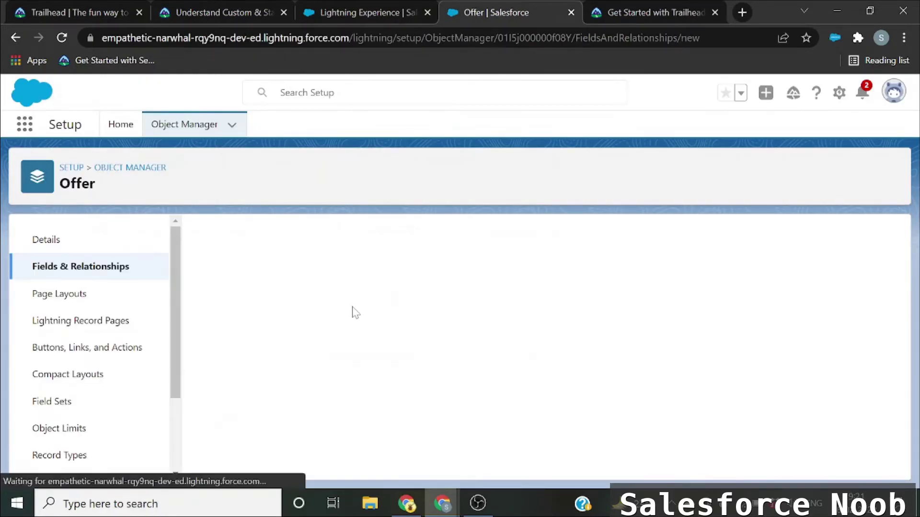
scroll(353, 311, "down", 10)
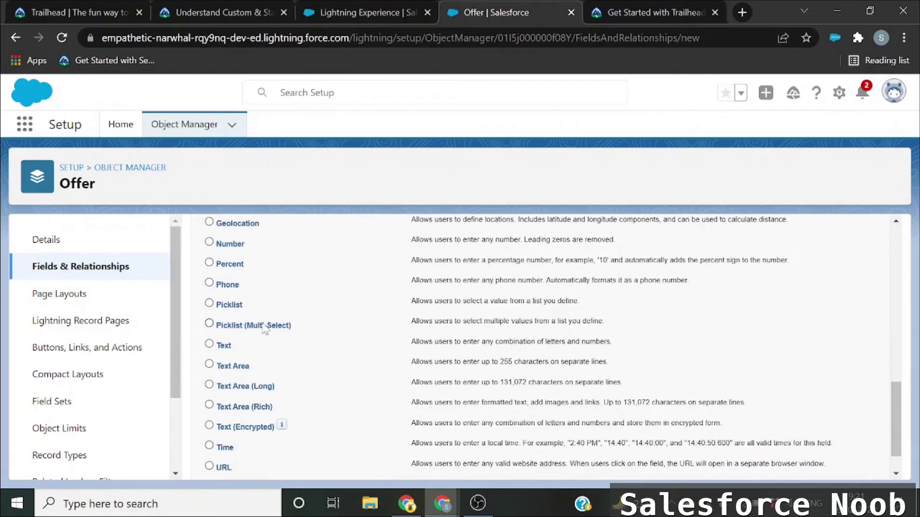
scroll(265, 325, "up", 5)
left_click(209, 342)
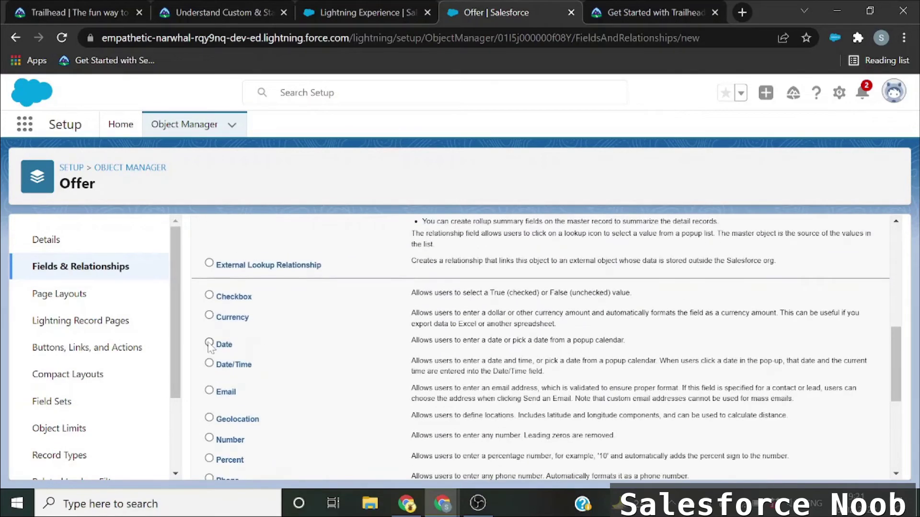
scroll(583, 338, "up", 5)
left_click(839, 308)
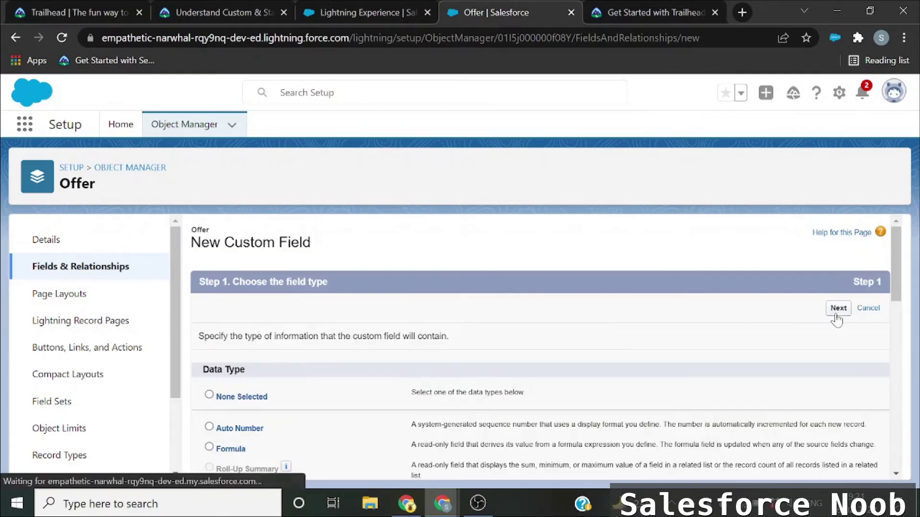
Label the date field Target Close Date with field name Target_Close_Date and save it with default field-level security and page layout
left_click(391, 339)
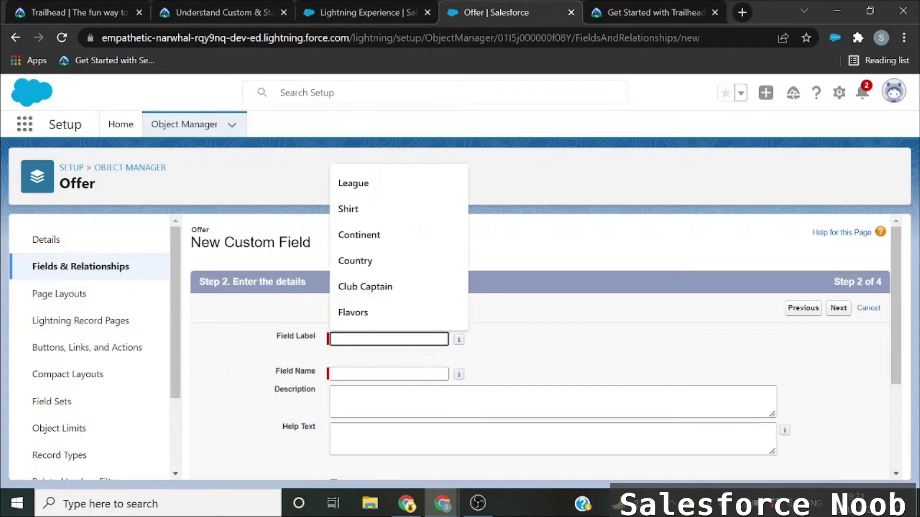
type("Target Close Date")
key("Tab")
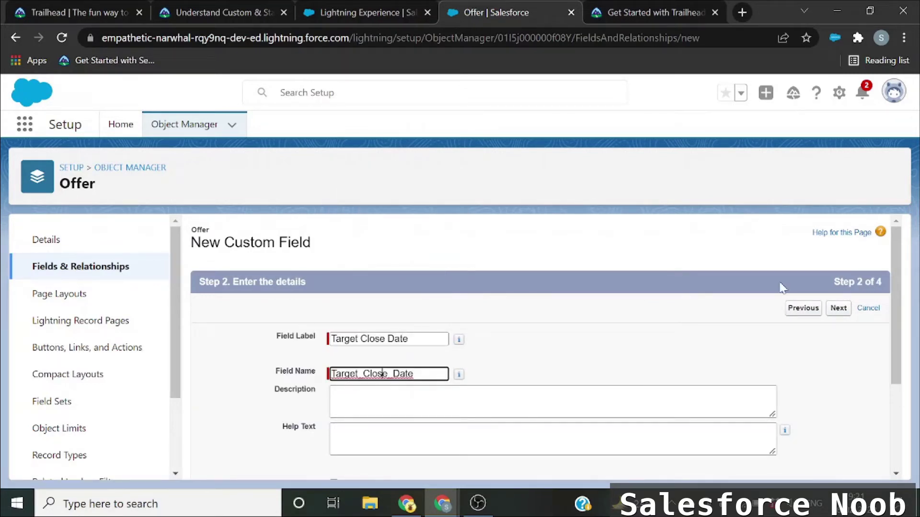
left_click(843, 312)
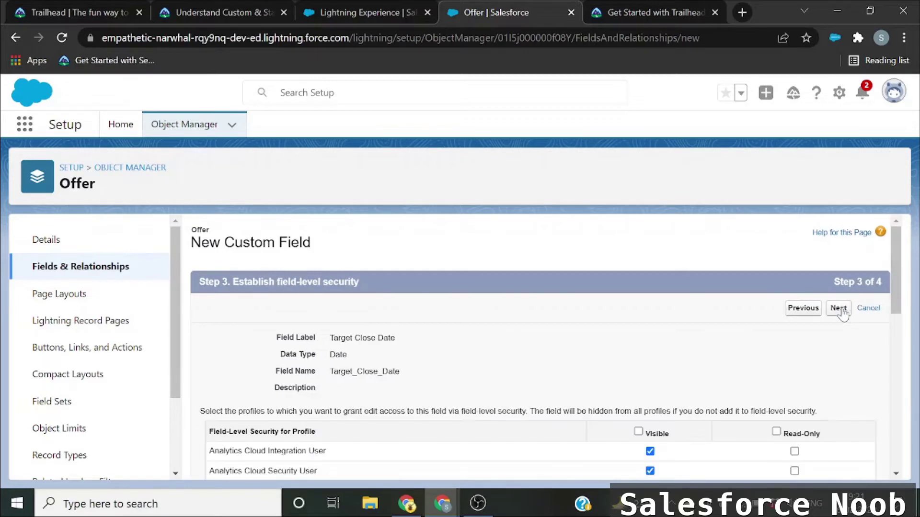
left_click(840, 309)
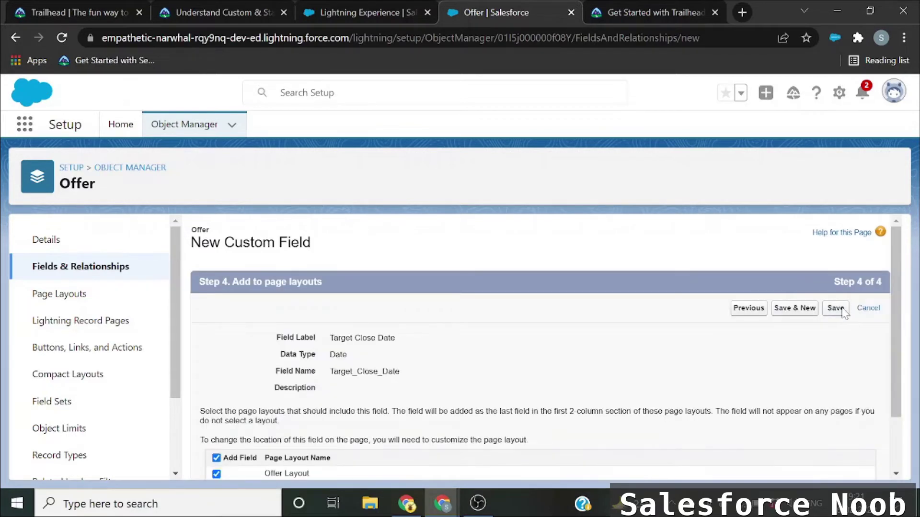
left_click(836, 309)
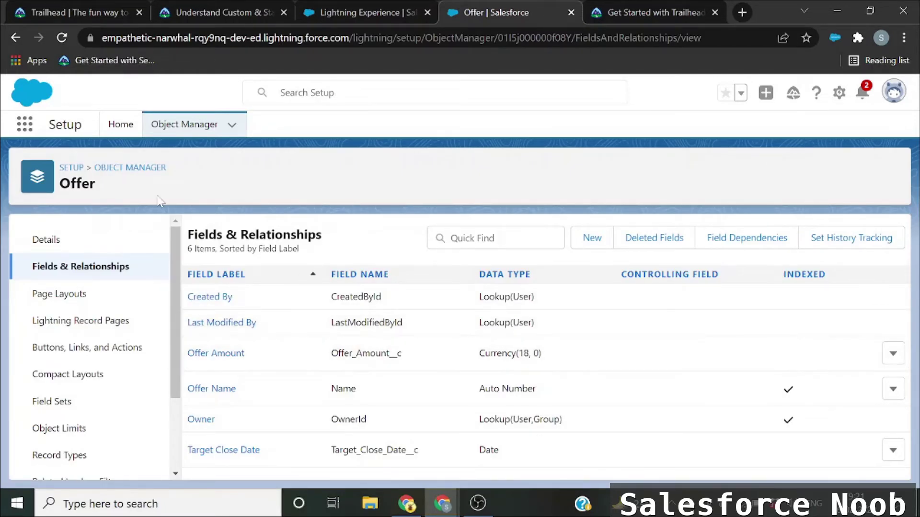
Examine the Offer object's field list, checking Offer Amount, Target Close Date, and Offer Name's field name and data type
double_click(76, 184)
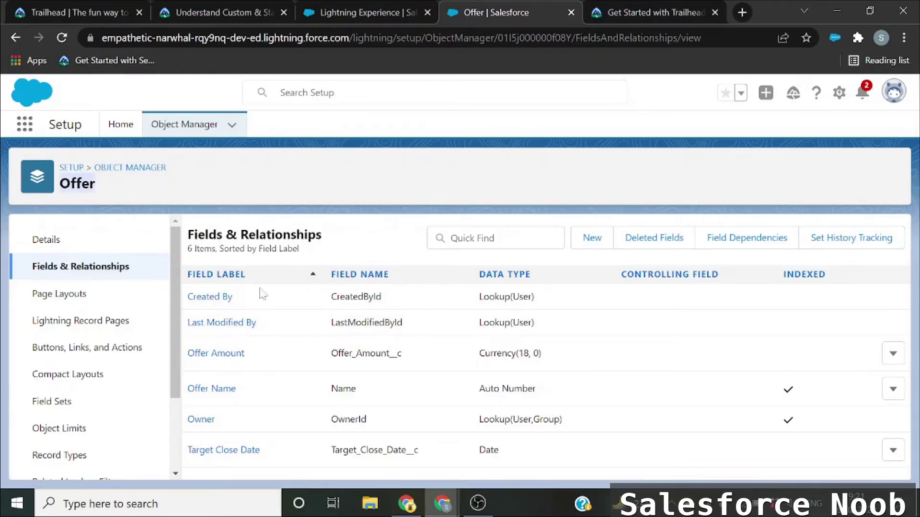
left_click(246, 389)
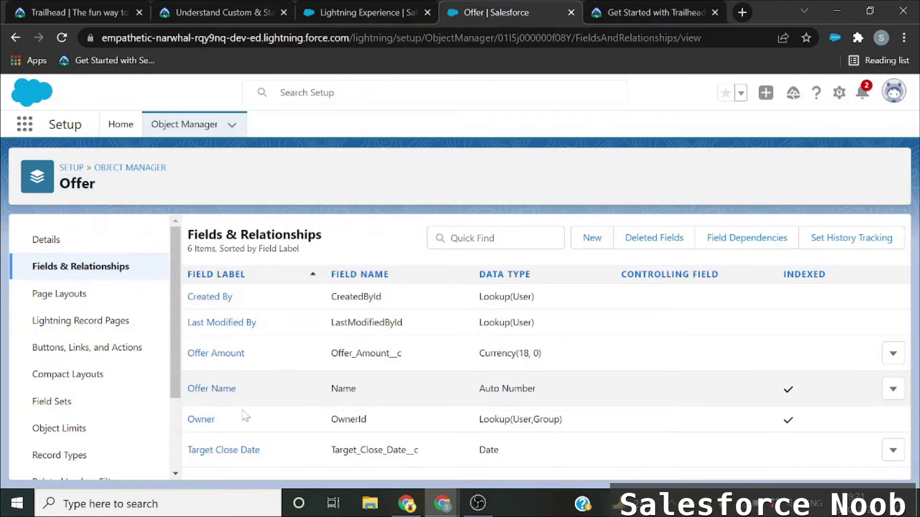
left_click_drag(246, 355, 188, 353)
left_click_drag(287, 463, 187, 450)
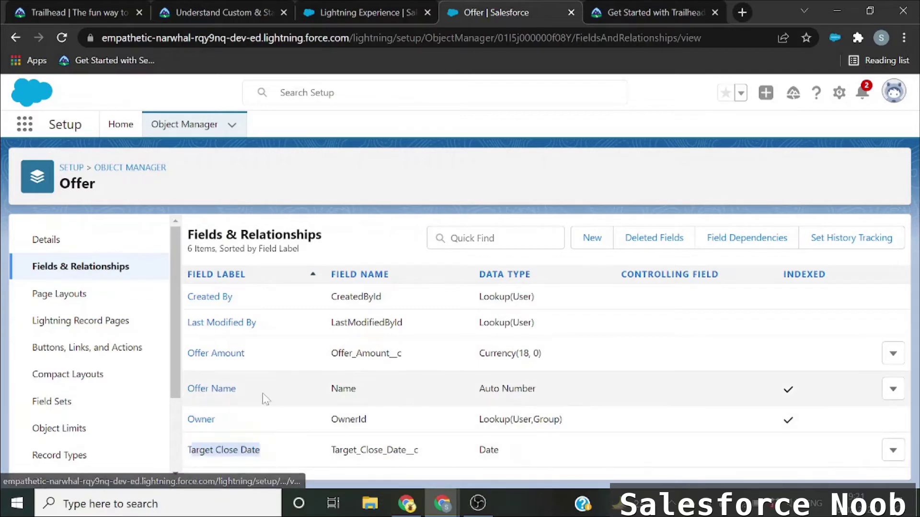
left_click(360, 394)
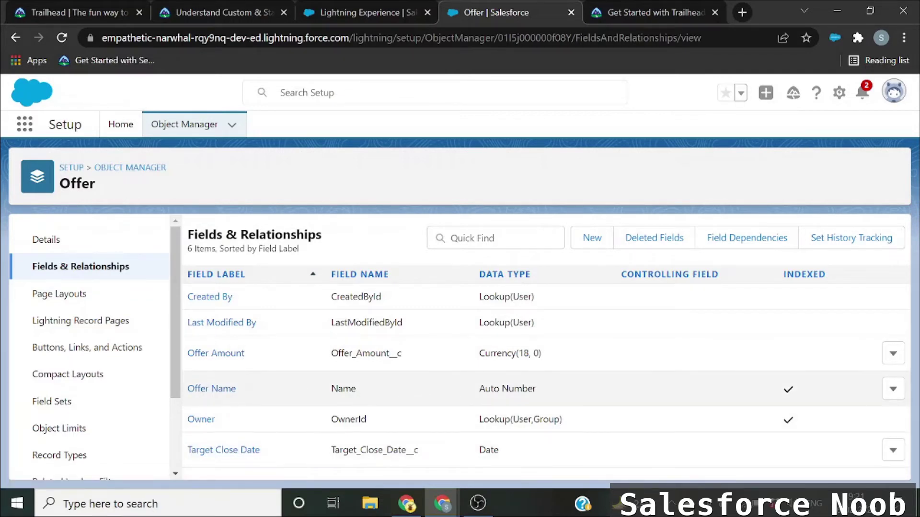
left_click_drag(357, 389, 331, 389)
left_click_drag(535, 389, 502, 389)
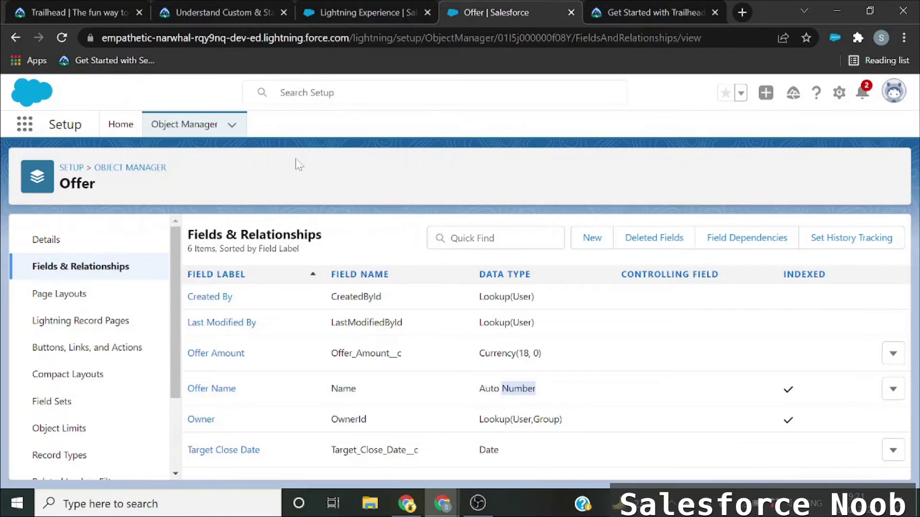
Search the available apps and items for "offer", then clear the search and close the launcher
left_click(369, 9)
left_click(443, 8)
left_click(25, 127)
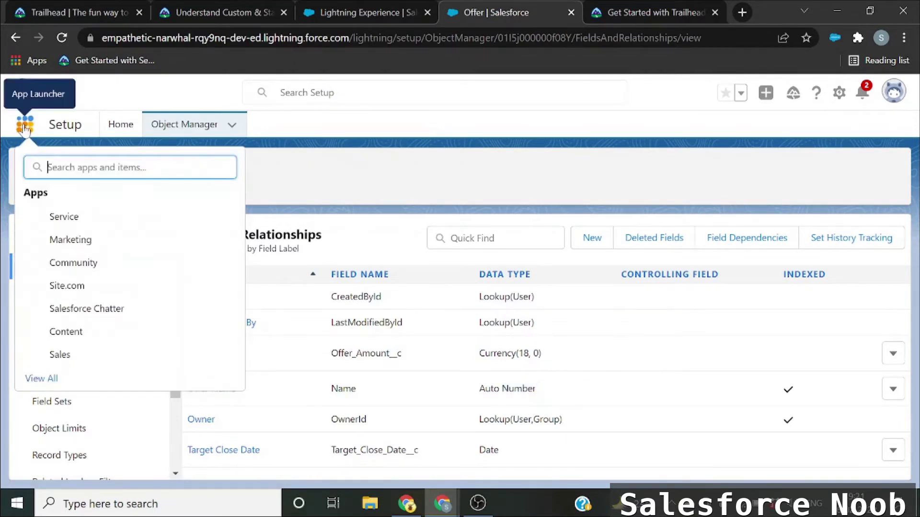
type("offe")
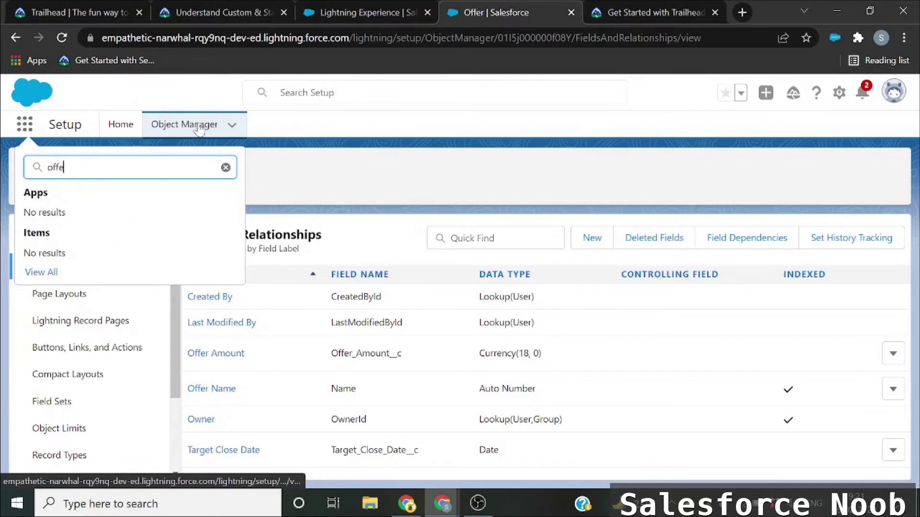
type("r")
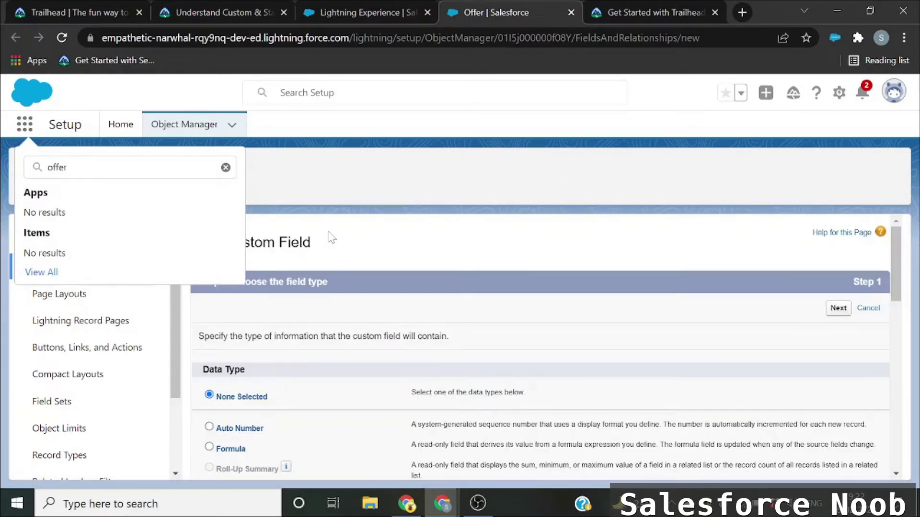
left_click(226, 168)
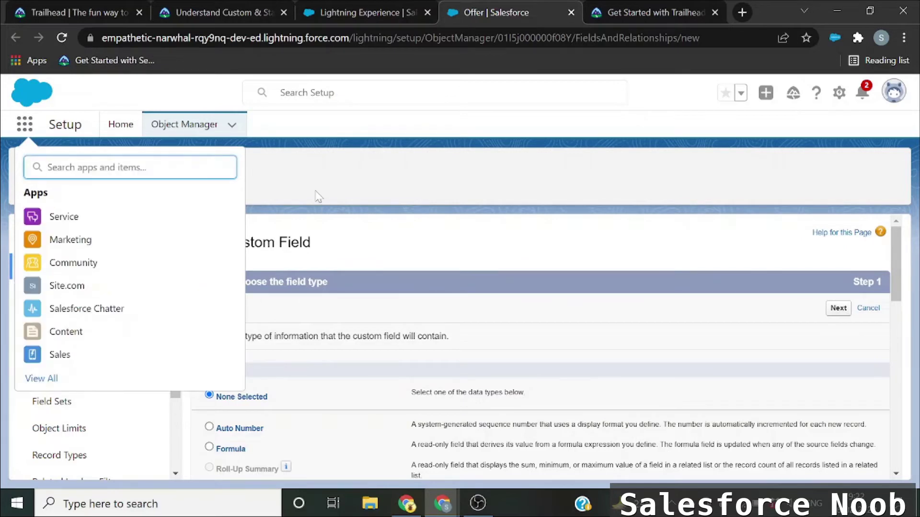
left_click(336, 192)
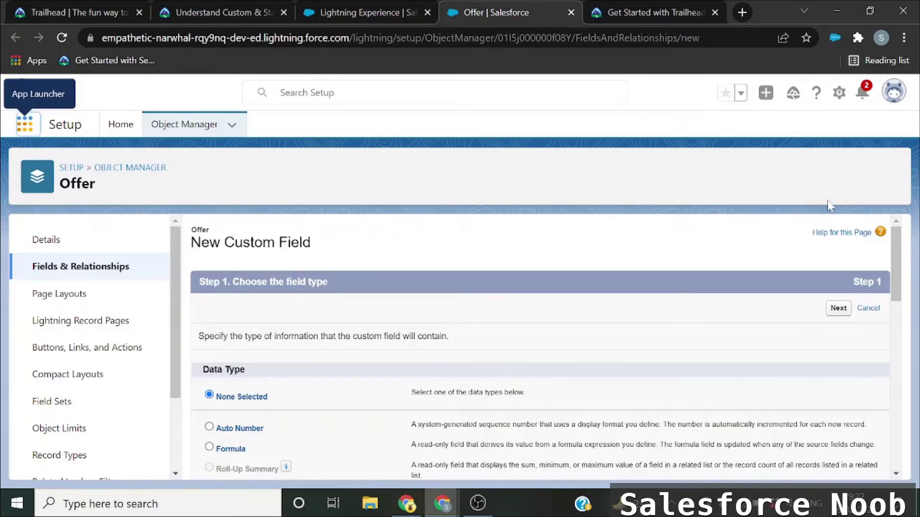
Open Setup in a separate browser tab and find the custom Tabs settings page by searching for "tab"
left_click(837, 100)
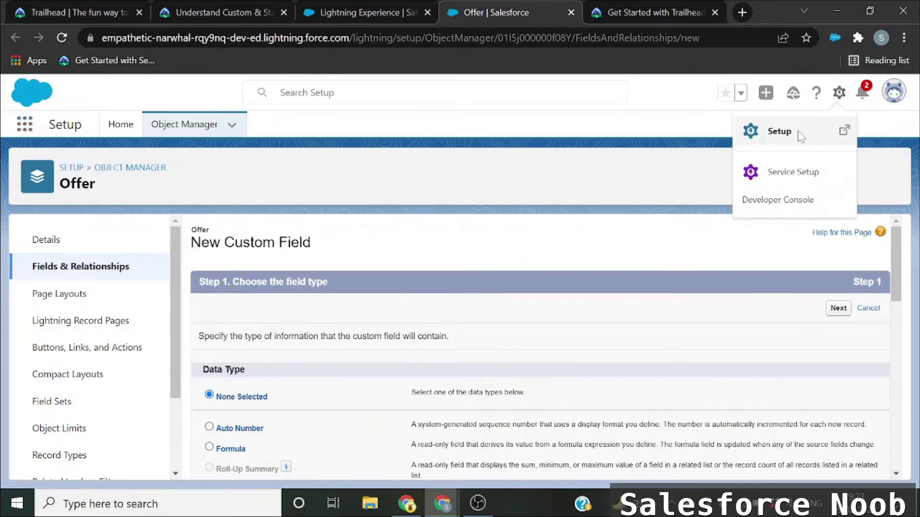
left_click(801, 136)
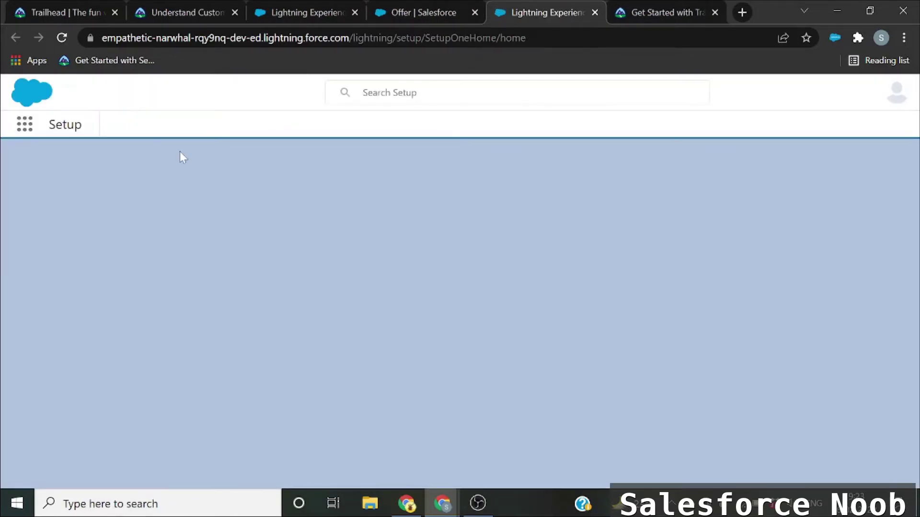
left_click(97, 172)
type("tab")
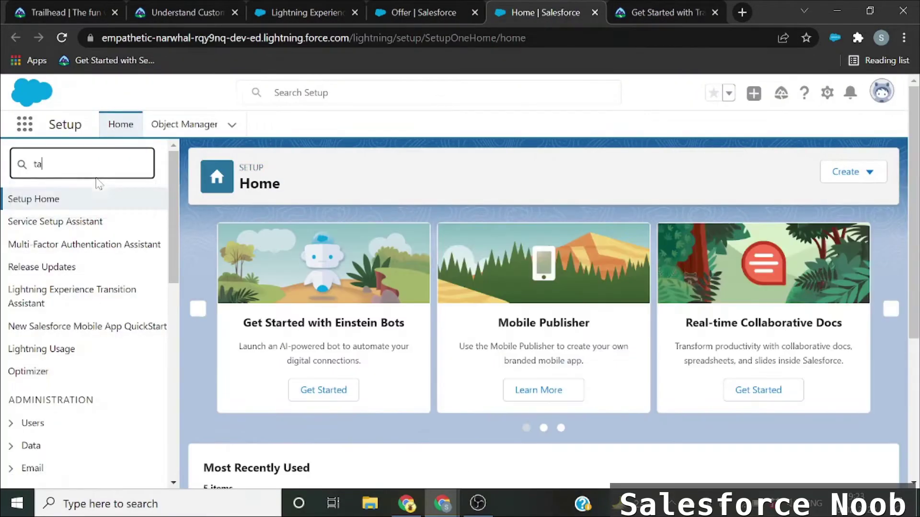
left_click(47, 252)
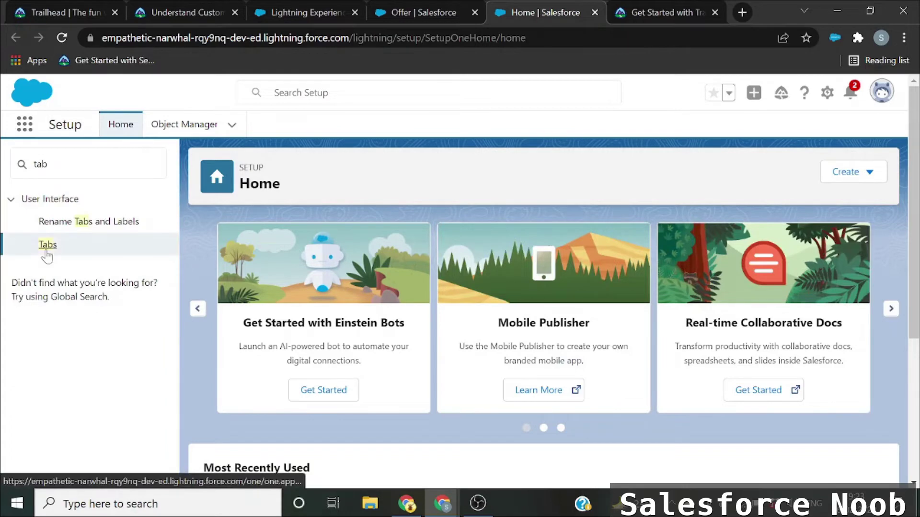
left_click(48, 249)
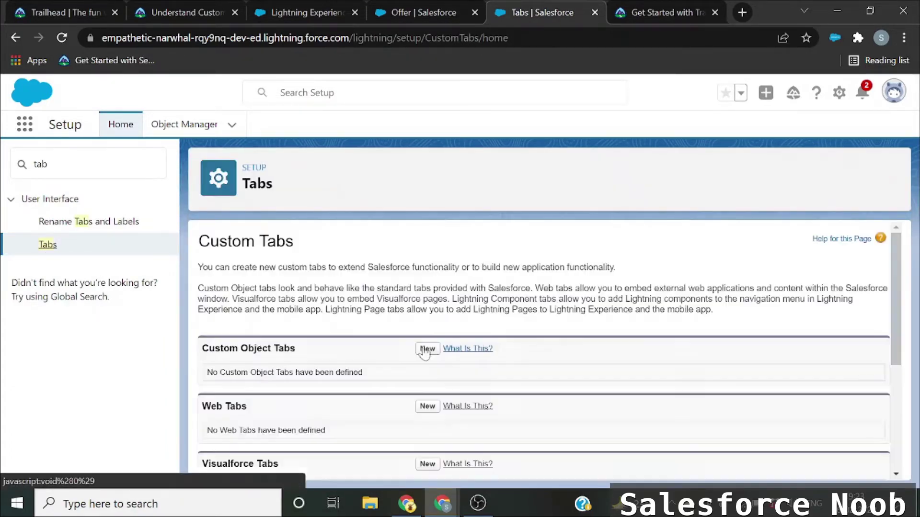
Start a new custom object tab for the Offer object and give it the Boat tab style
left_click(431, 351)
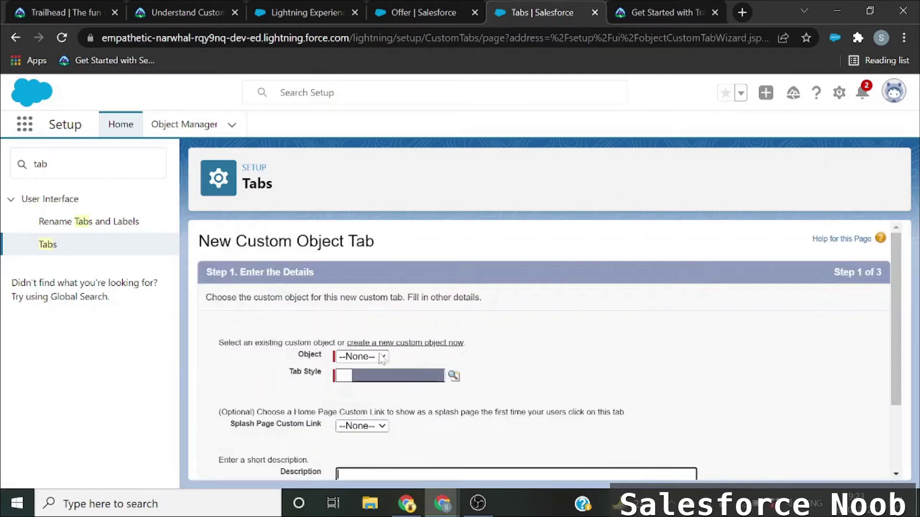
left_click(375, 357)
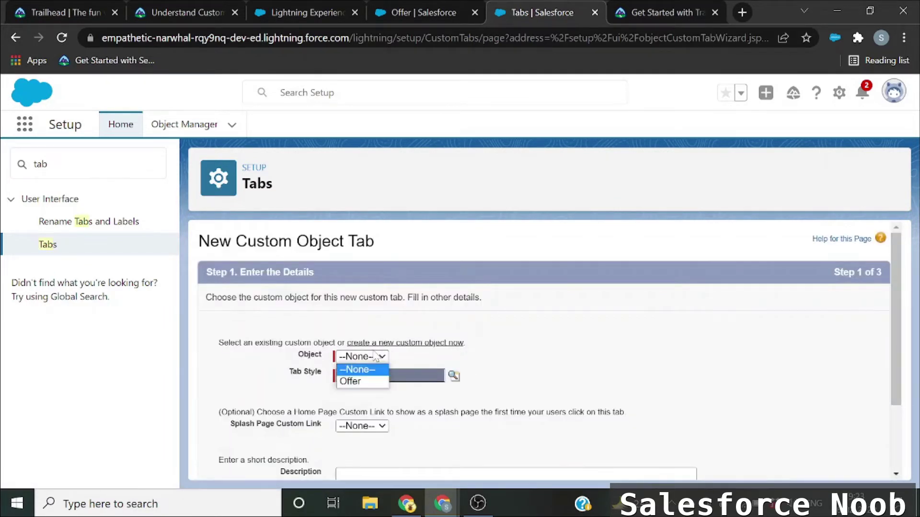
left_click(359, 382)
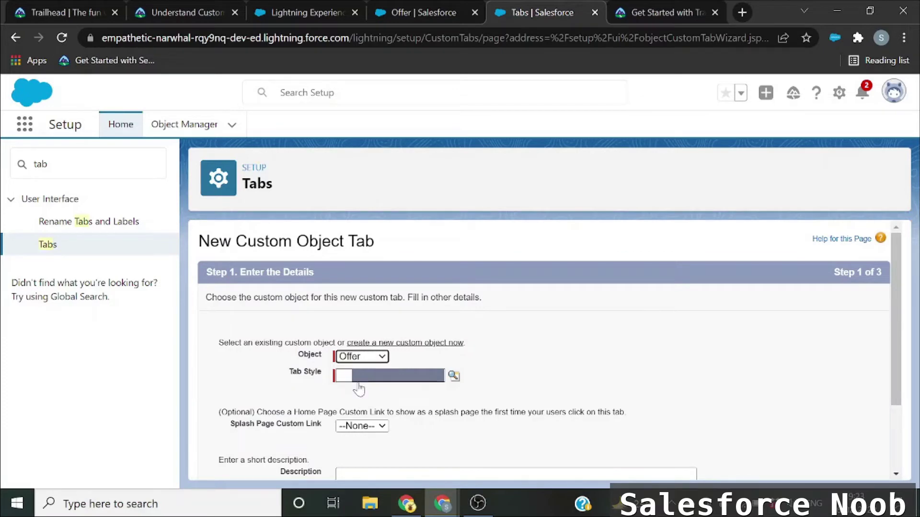
left_click(453, 377)
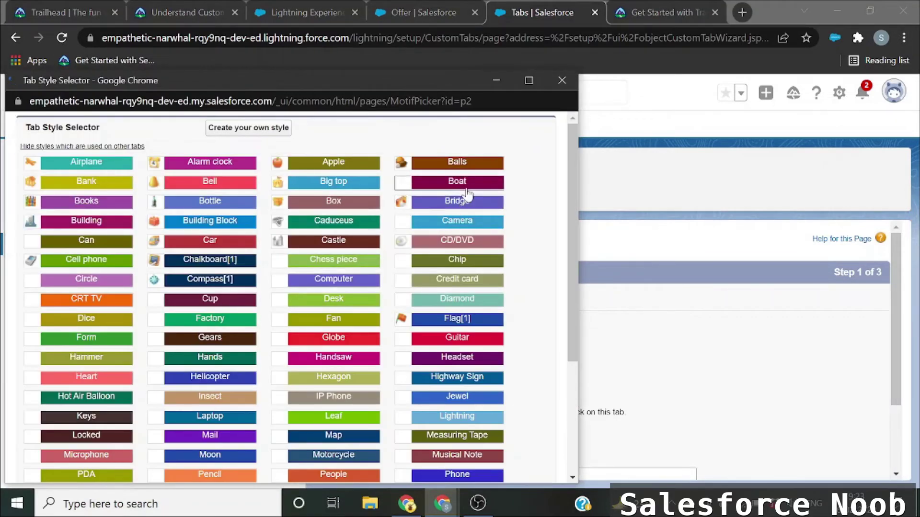
left_click(457, 181)
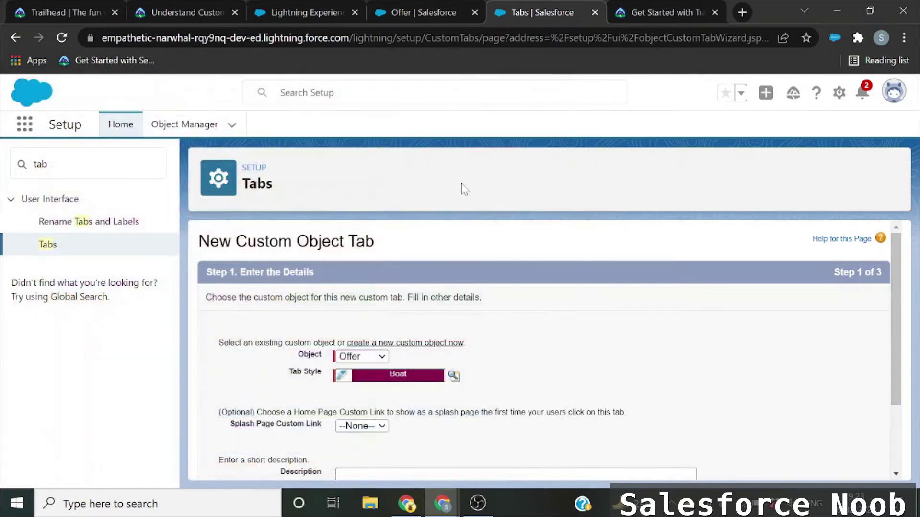
Keep the default profile visibility and app assignments for the Offer tab and save it
scroll(598, 351, "down", 2)
left_click(832, 466)
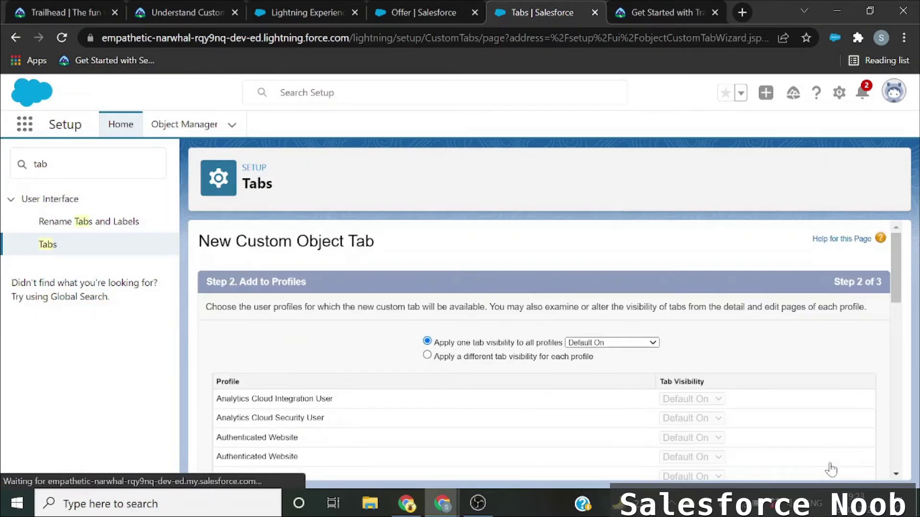
scroll(642, 373, "down", 5)
left_click(834, 464)
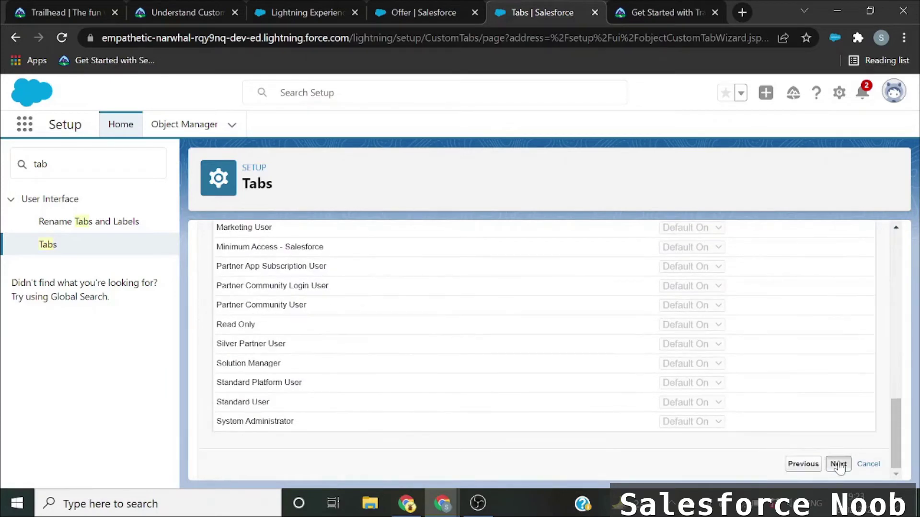
scroll(626, 294, "down", 5)
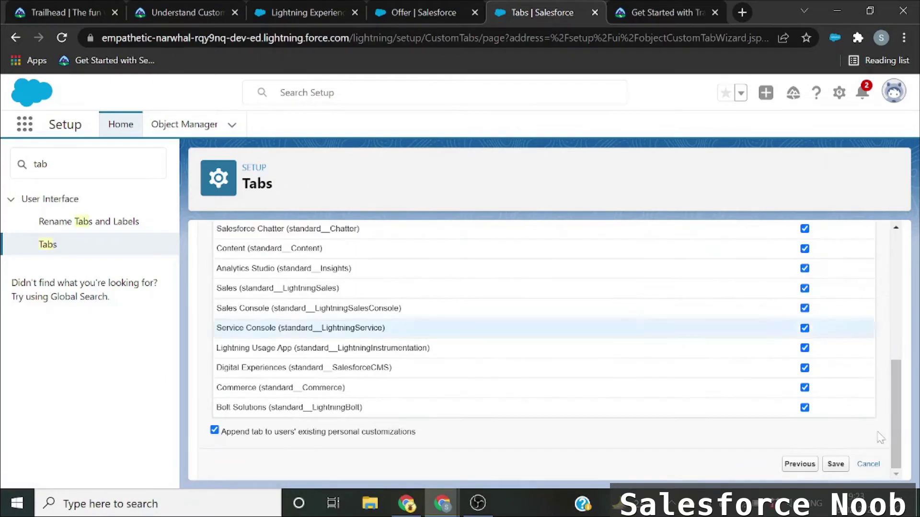
left_click(835, 464)
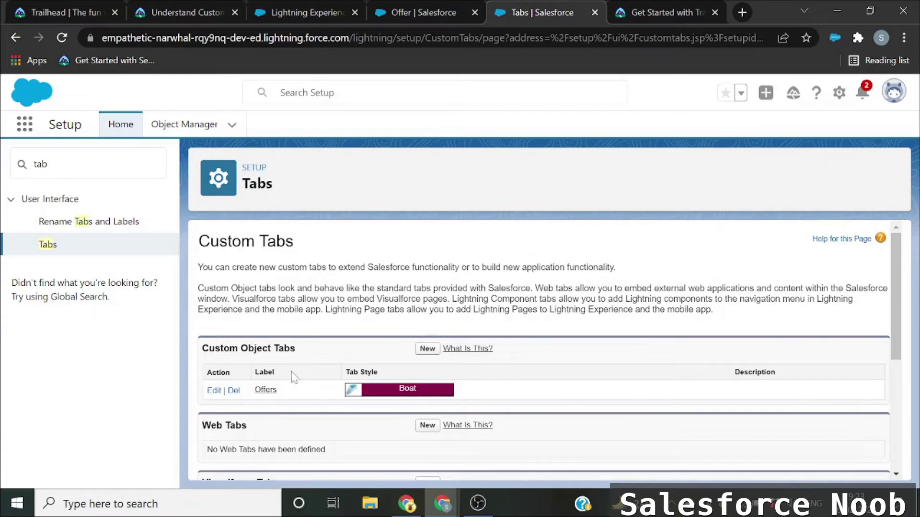
Search the available apps and items for "offe", open Offers, and start a new Offer record
left_click(25, 125)
type("oo")
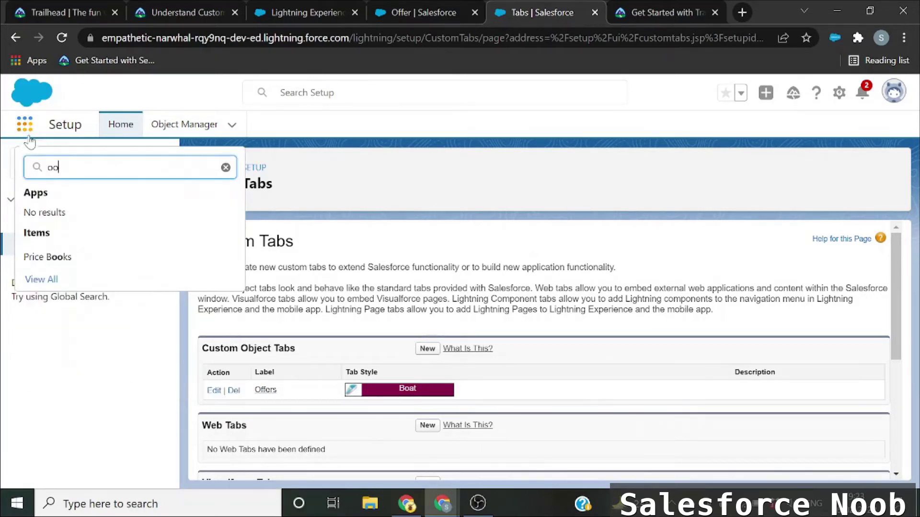
type("fer")
key("BackSpace")
key("BackSpace")
key("BackSpace")
key("BackSpace")
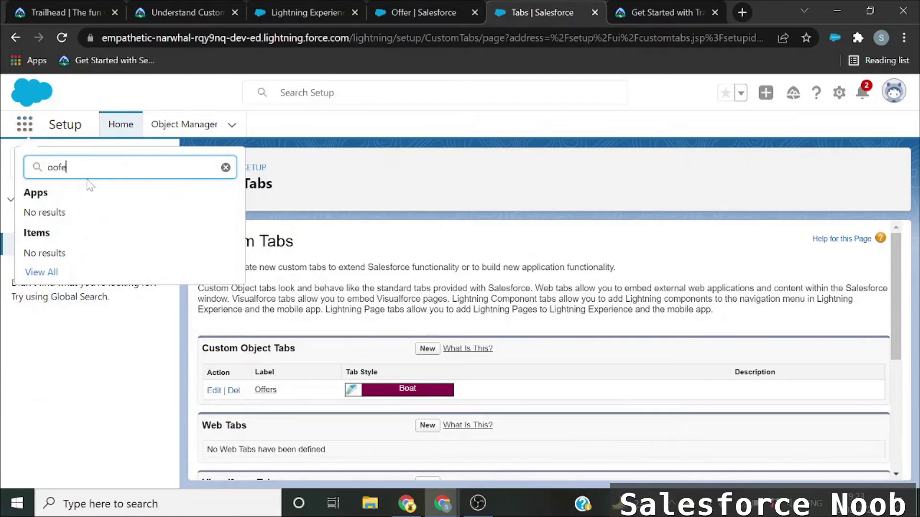
type("ff")
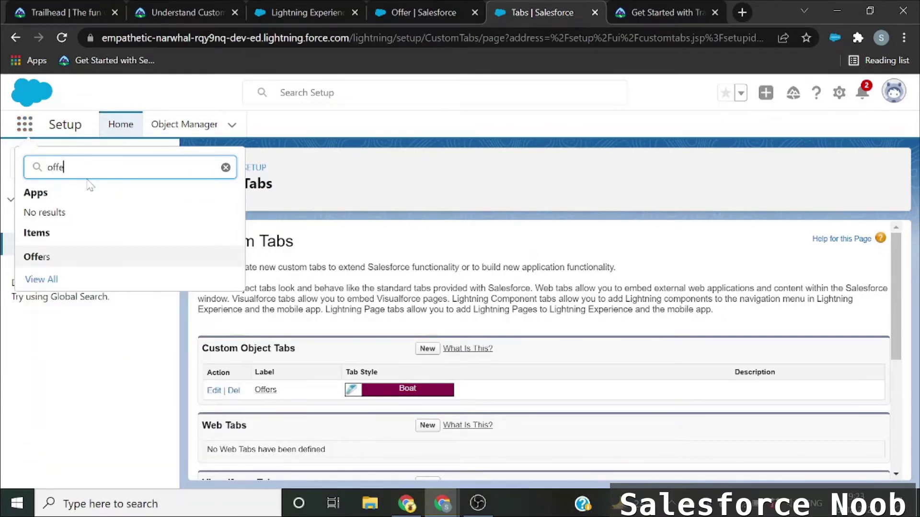
left_click(44, 261)
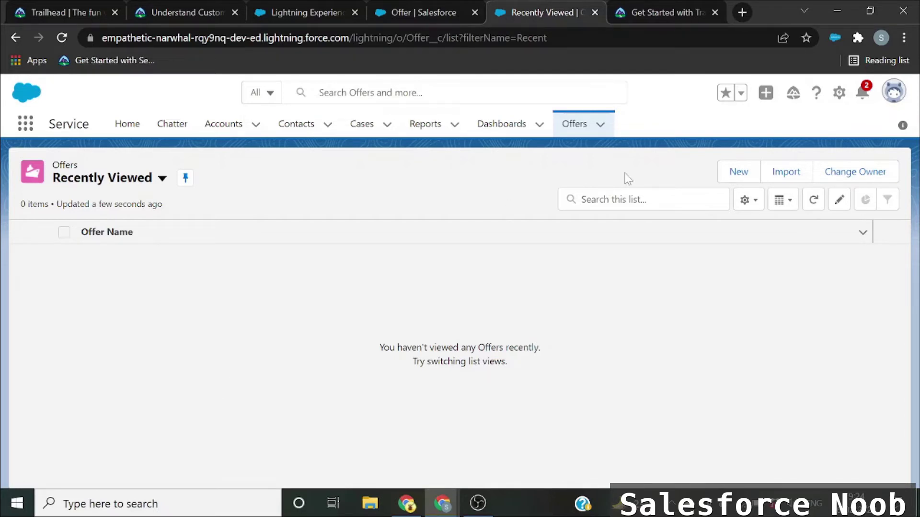
left_click(736, 171)
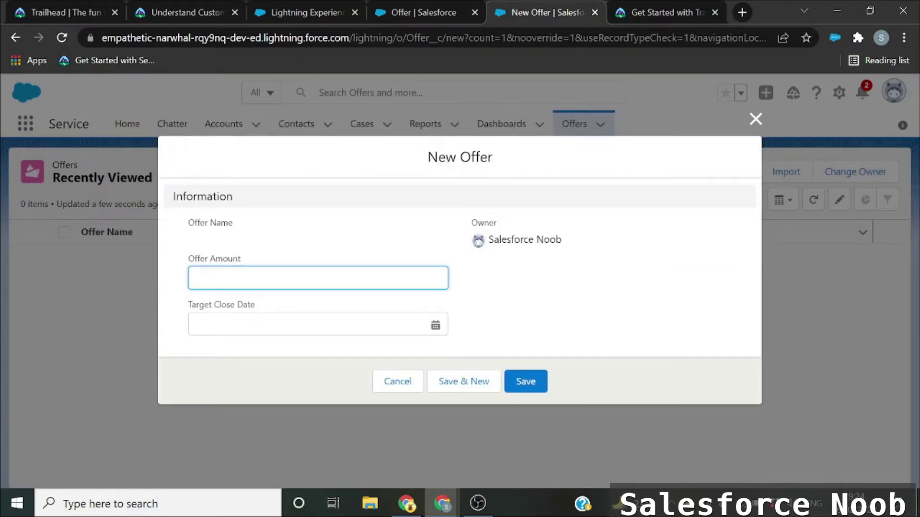
Check the Offer object's fields in Object Manager, including Offer Name, Target Close Date, Owner, Last Modified By and Created By
left_click(400, 17)
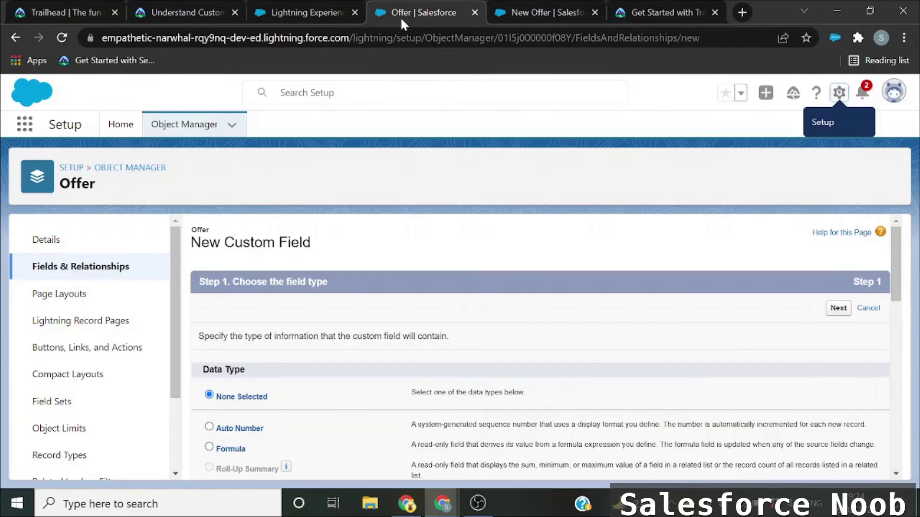
left_click(106, 268)
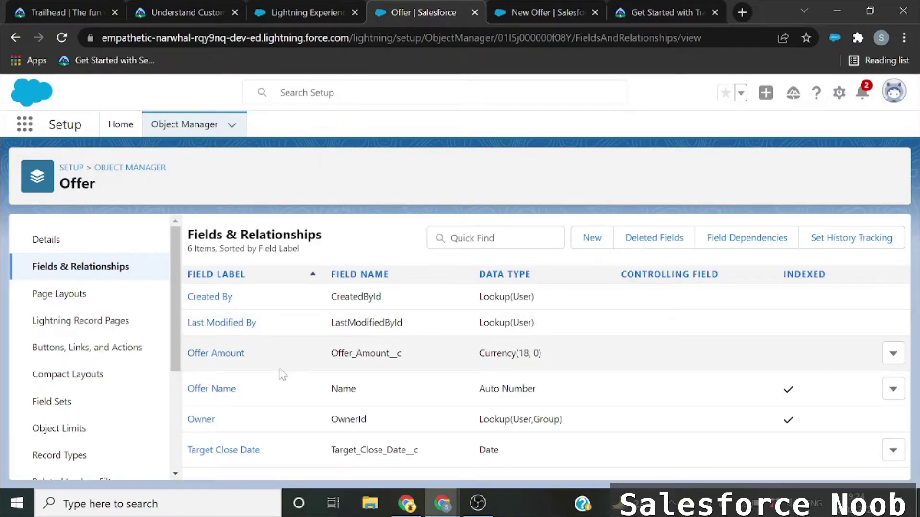
left_click(222, 389)
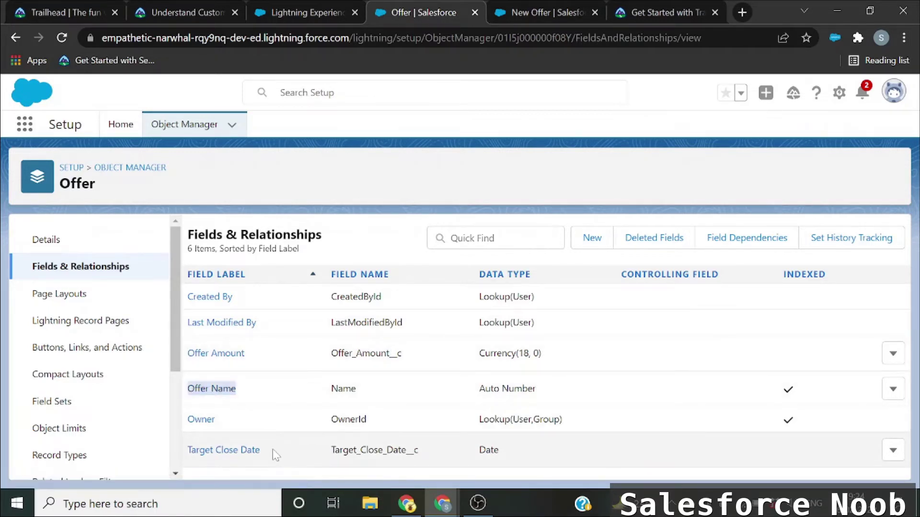
left_click(220, 451)
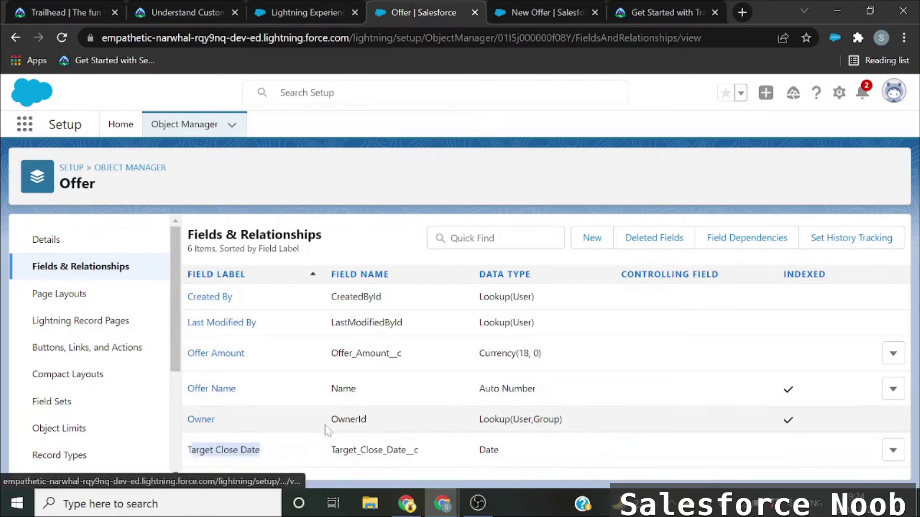
double_click(348, 419)
double_click(366, 323)
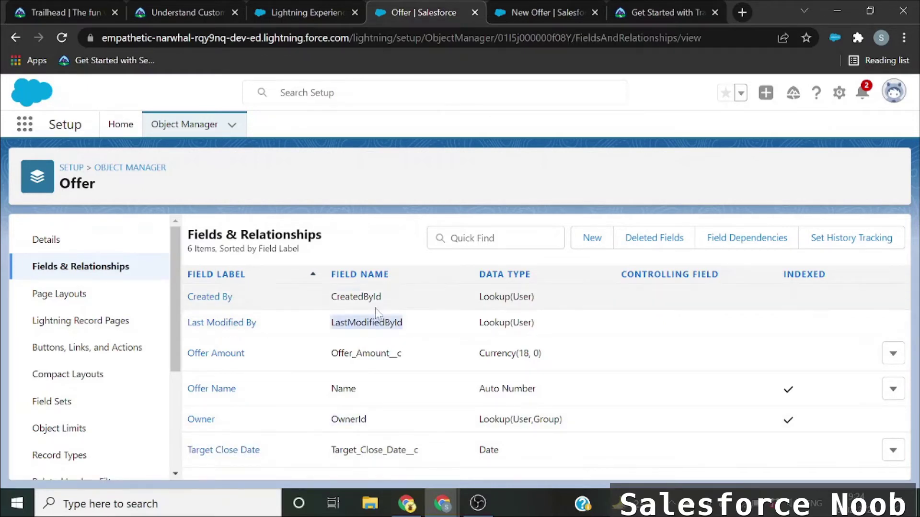
double_click(356, 296)
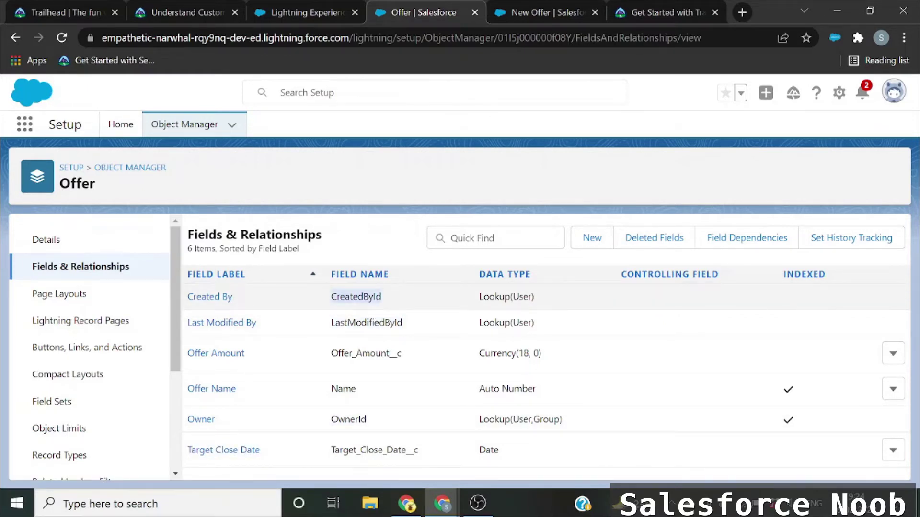
Return to the new Offer form, set Target Close Date to 2/26/2022 and Offer Amount to 10, and save the record
left_click(559, 9)
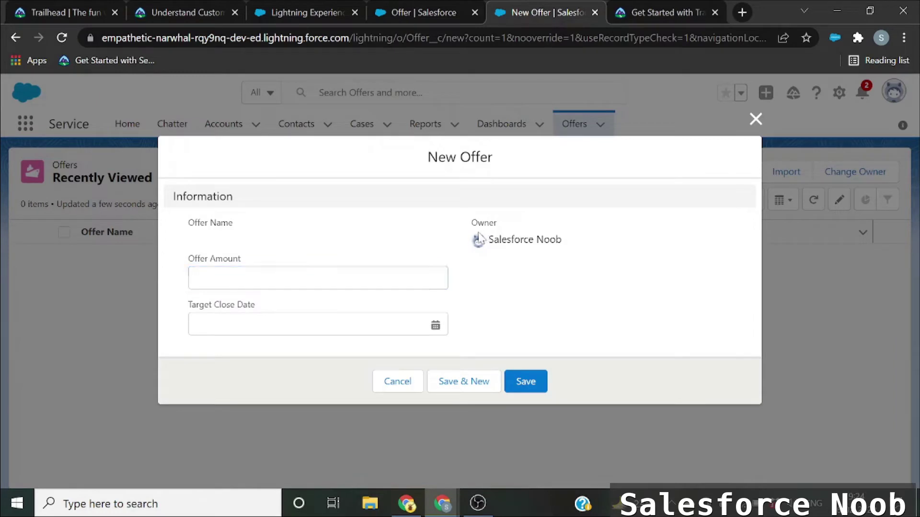
left_click_drag(478, 238, 566, 245)
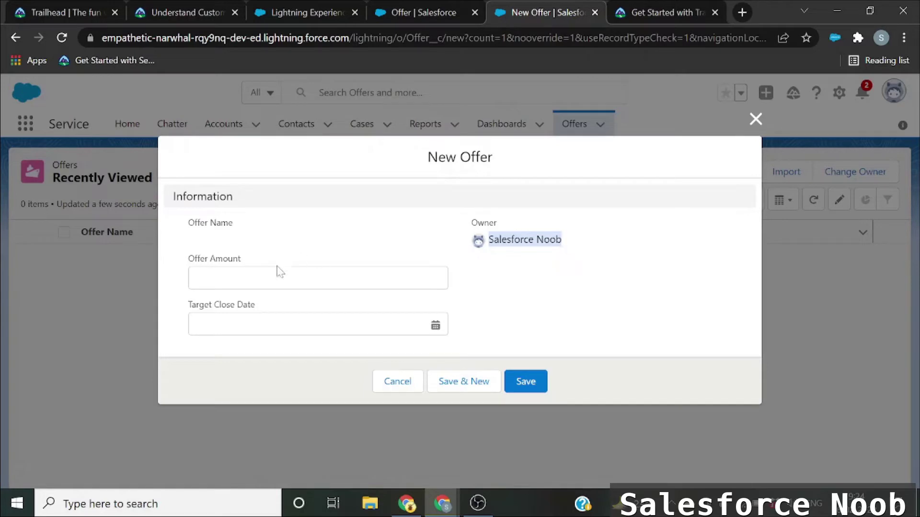
left_click(198, 278)
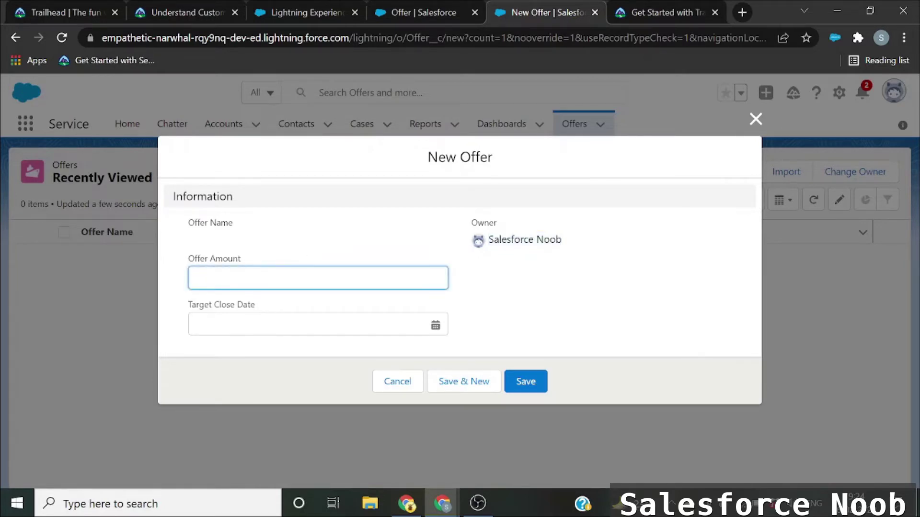
left_click(197, 324)
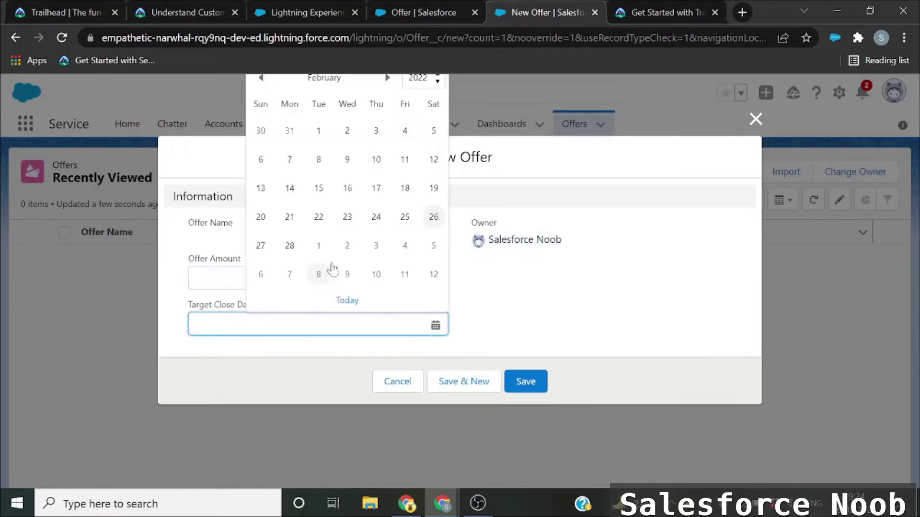
left_click(432, 218)
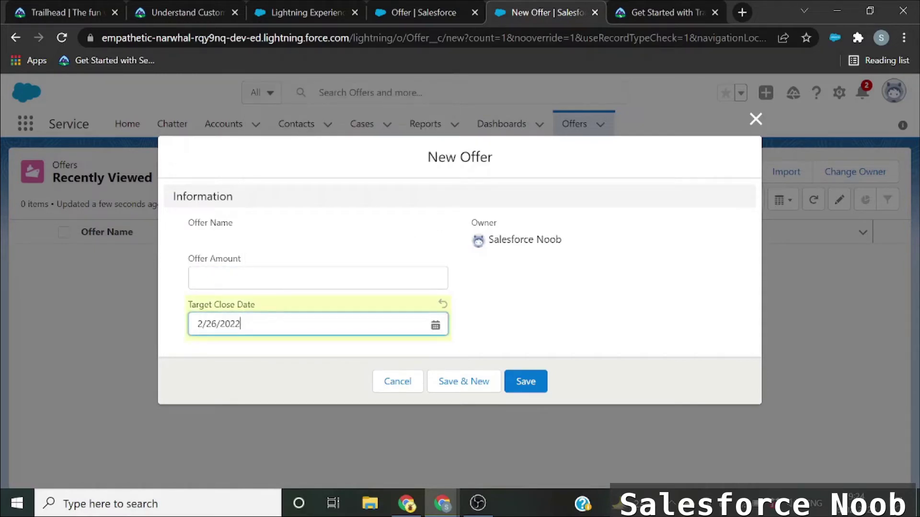
left_click(198, 278)
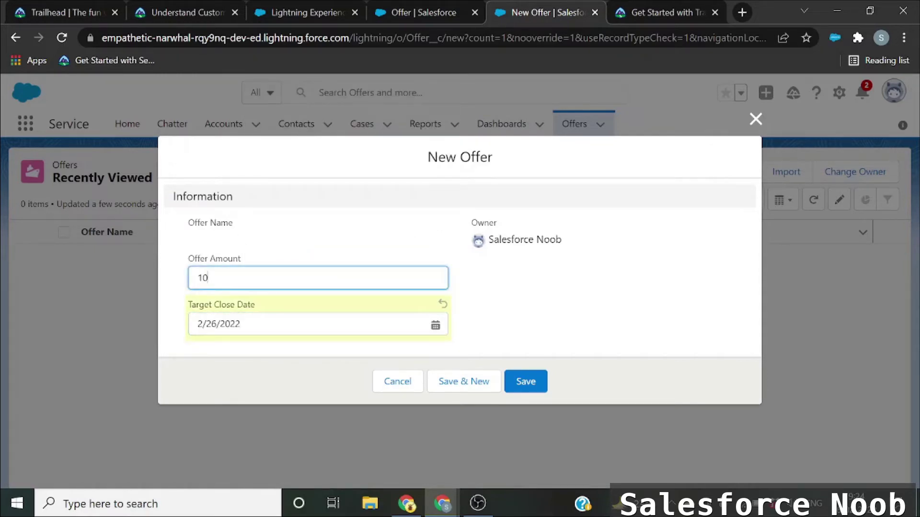
left_click(208, 233)
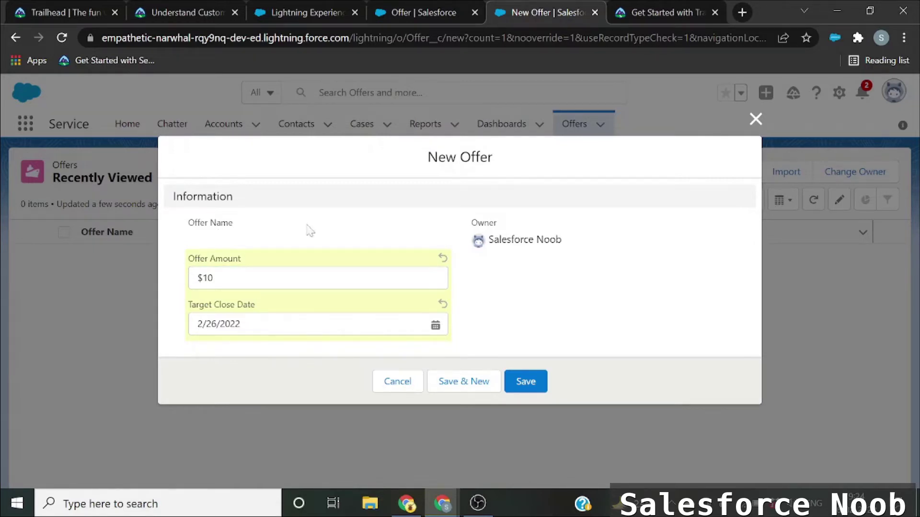
left_click(526, 381)
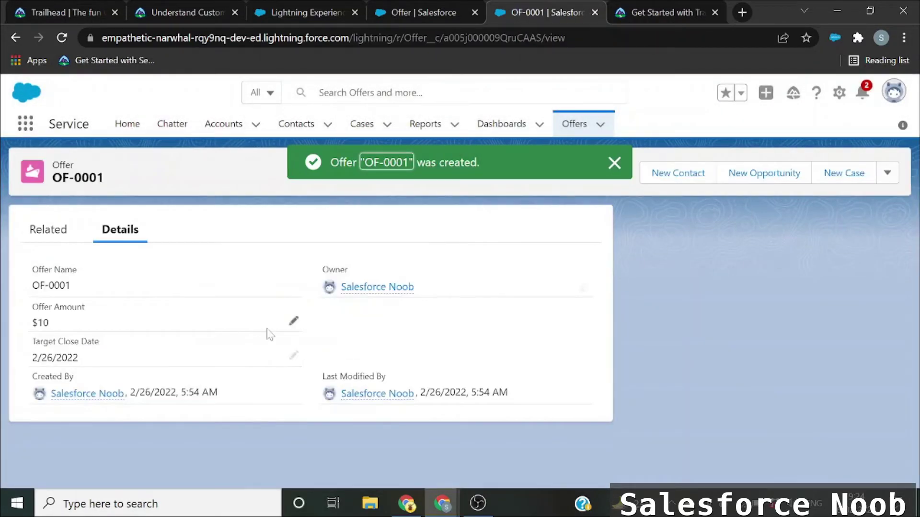
Check the saved record's Offer Name, and create a second Offer with the amount and close date left blank
left_click_drag(72, 286, 31, 285)
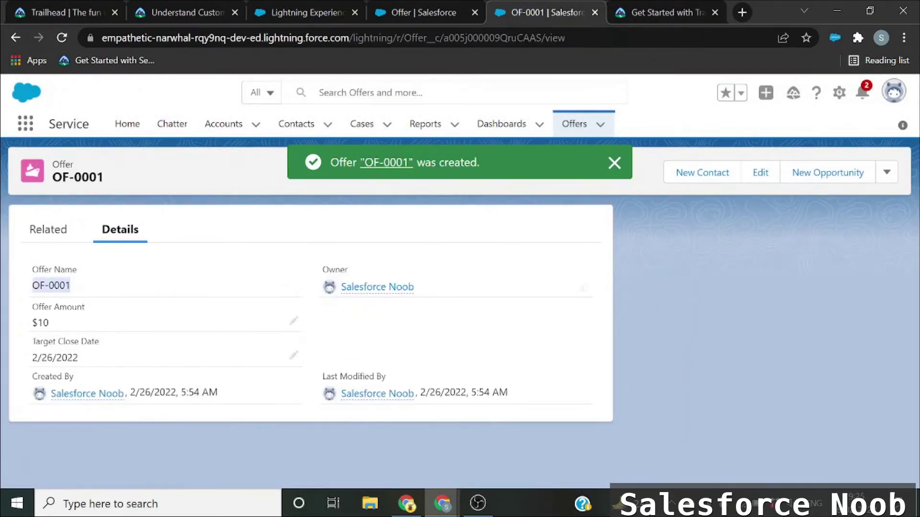
left_click(86, 294)
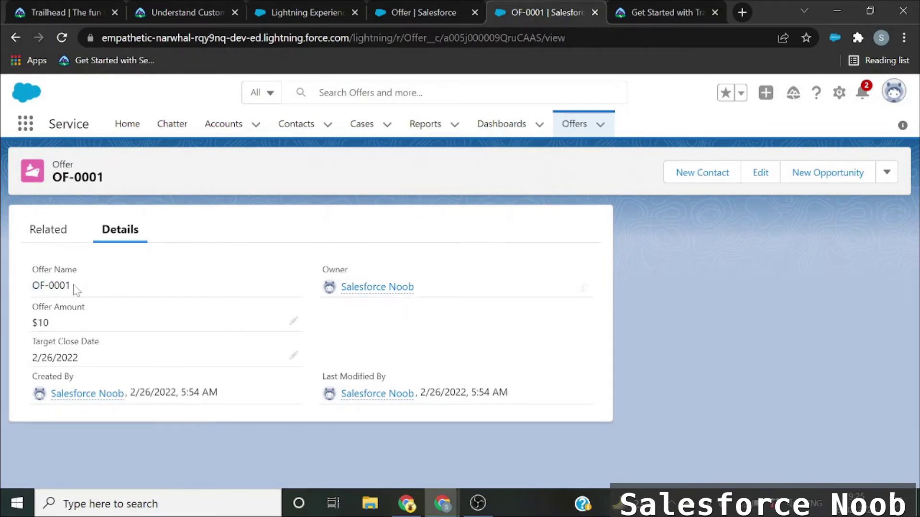
left_click_drag(72, 286, 49, 285)
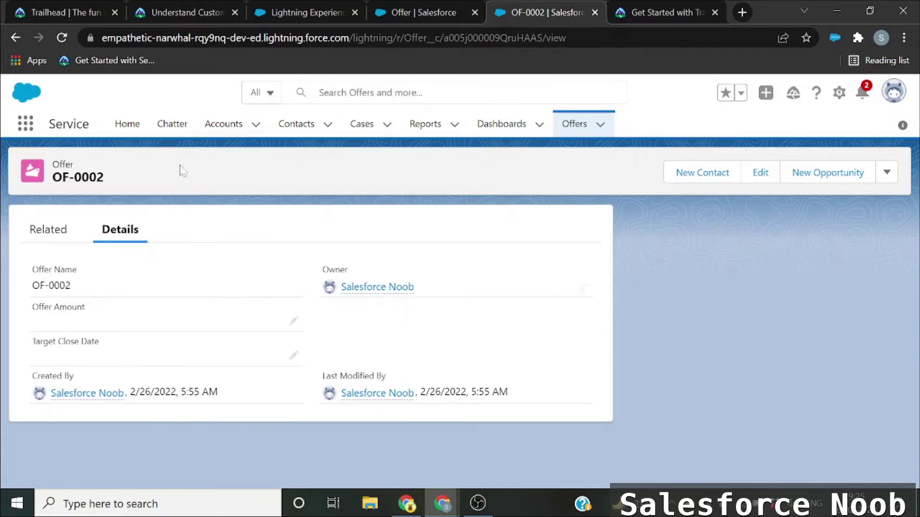
Return to Trailhead's Understand Custom & Standard Objects unit and review the challenge requirements for the Offer object's fields
left_click(331, 7)
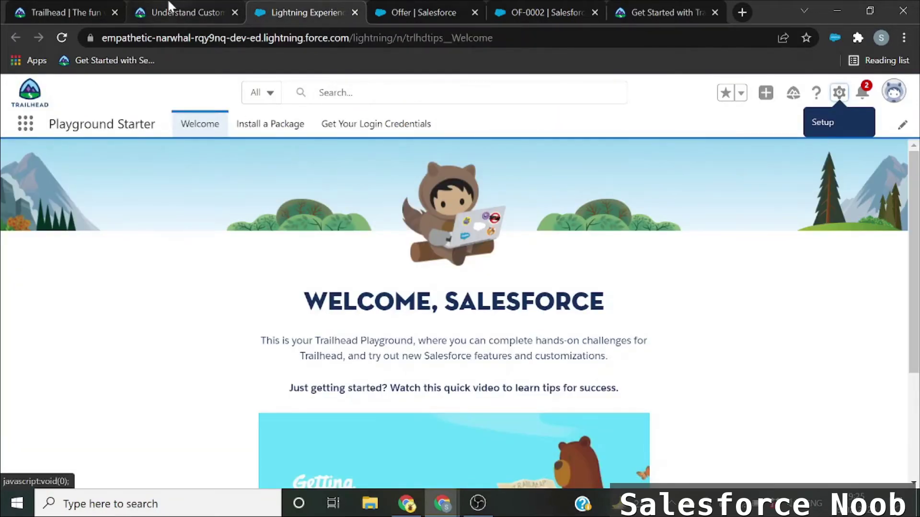
left_click(206, 7)
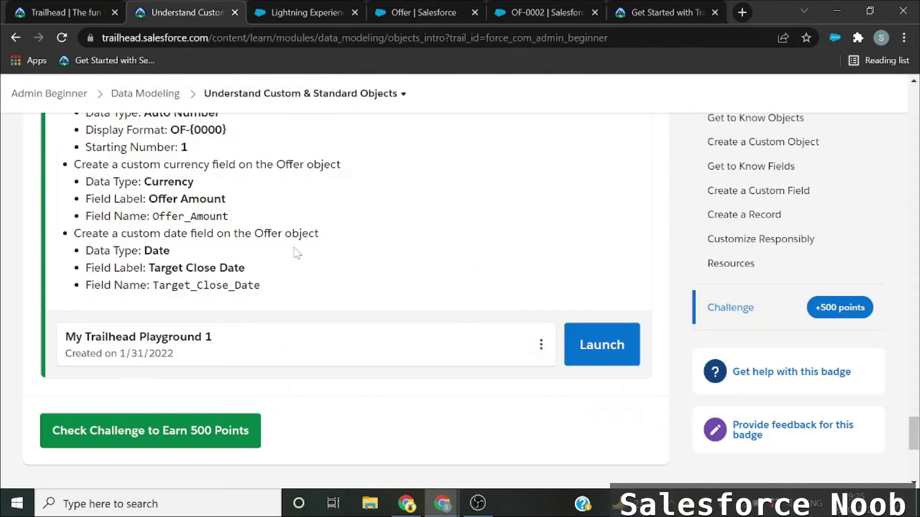
scroll(296, 253, "up", 1)
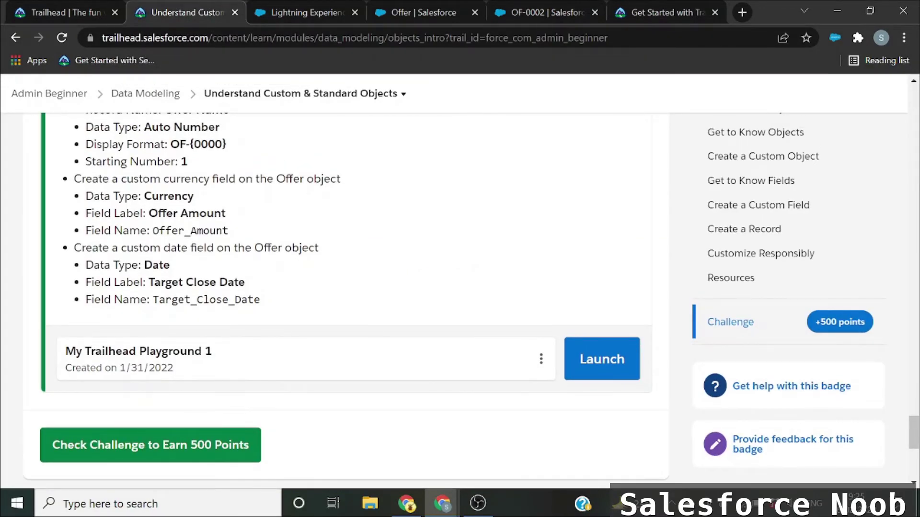
scroll(338, 300, "up", 20)
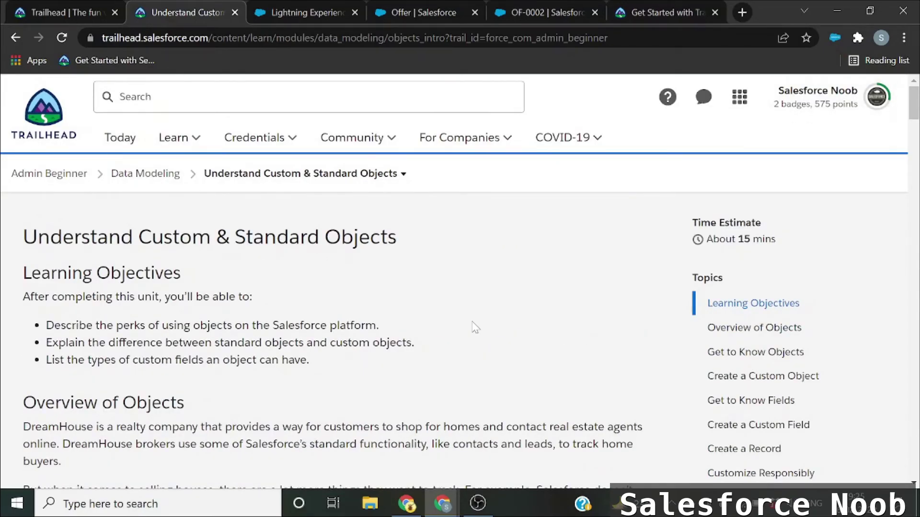
Review the Hands-on Challenge section, covering the custom Offer object requirements and the points it awards
scroll(338, 288, "down", 20)
scroll(475, 327, "down", 15)
scroll(475, 327, "up", 10)
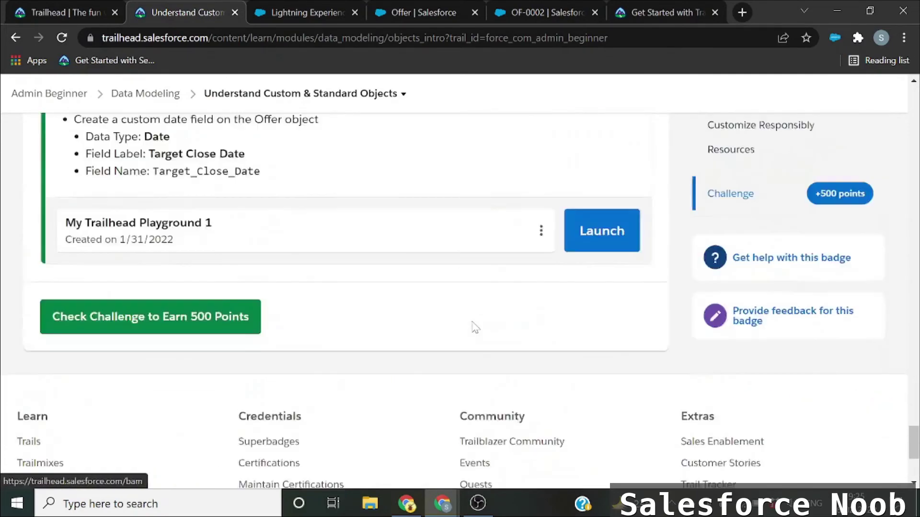
scroll(475, 327, "up", 1)
scroll(474, 328, "down", 6)
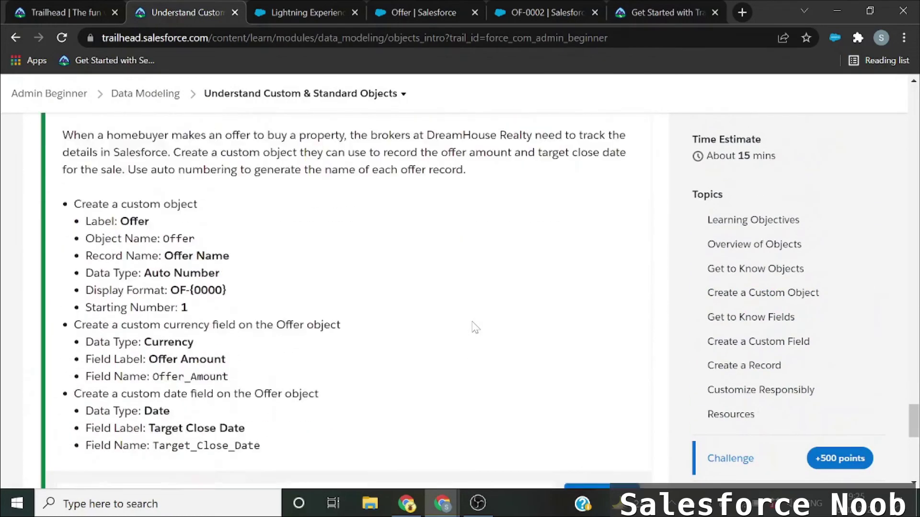
scroll(473, 329, "up", 12)
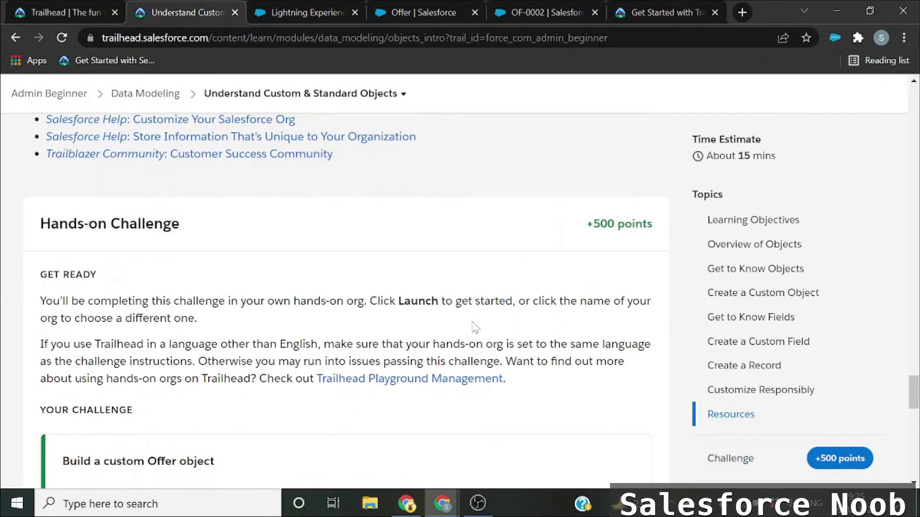
scroll(474, 327, "down", 1)
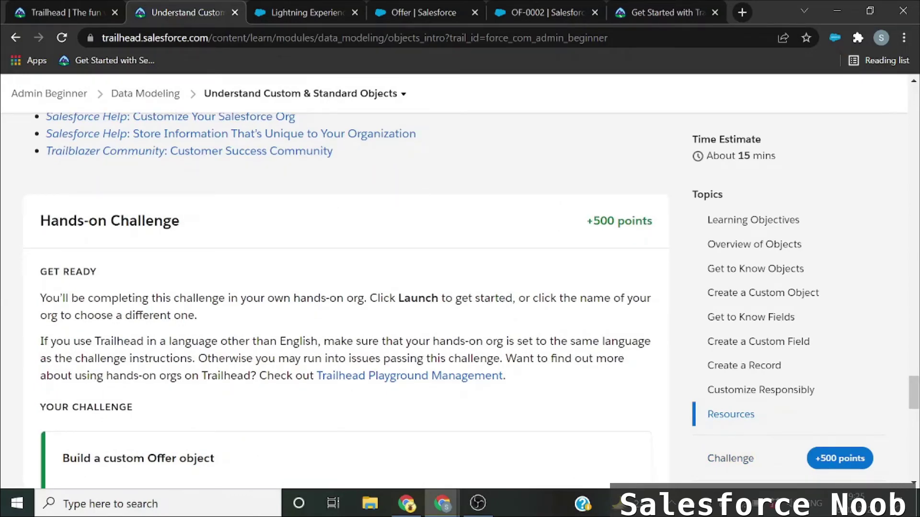
double_click(603, 220)
scroll(609, 224, "down", 1)
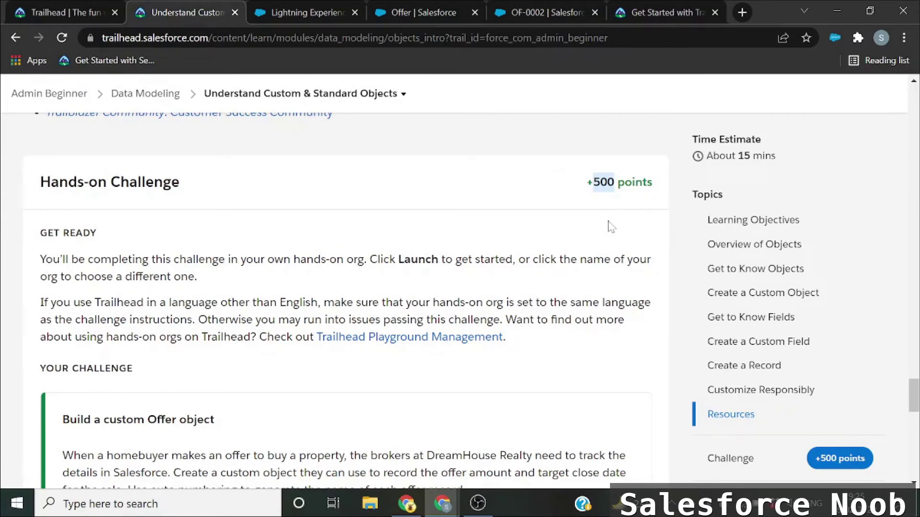
Submit the custom Offer object challenge for checking, and continue to the next unit, Create Object Relationships
scroll(611, 226, "down", 13)
scroll(608, 226, "up", 3)
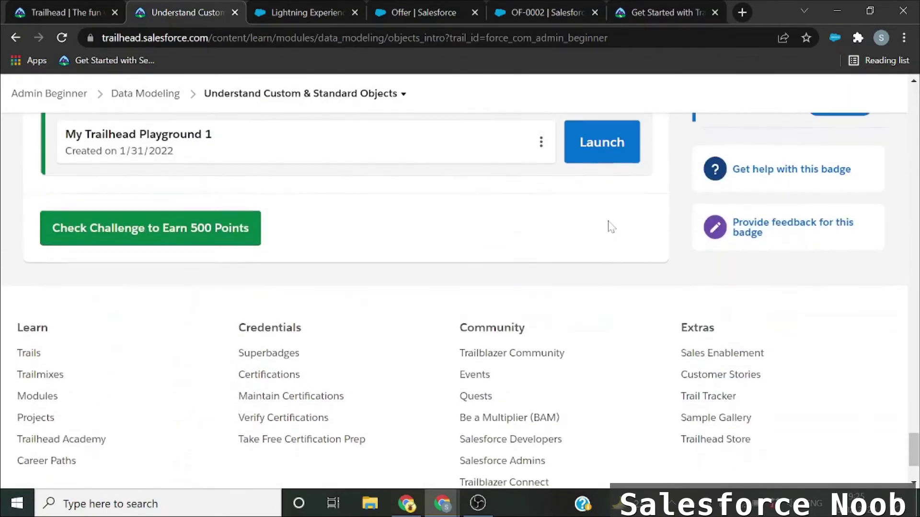
left_click(147, 230)
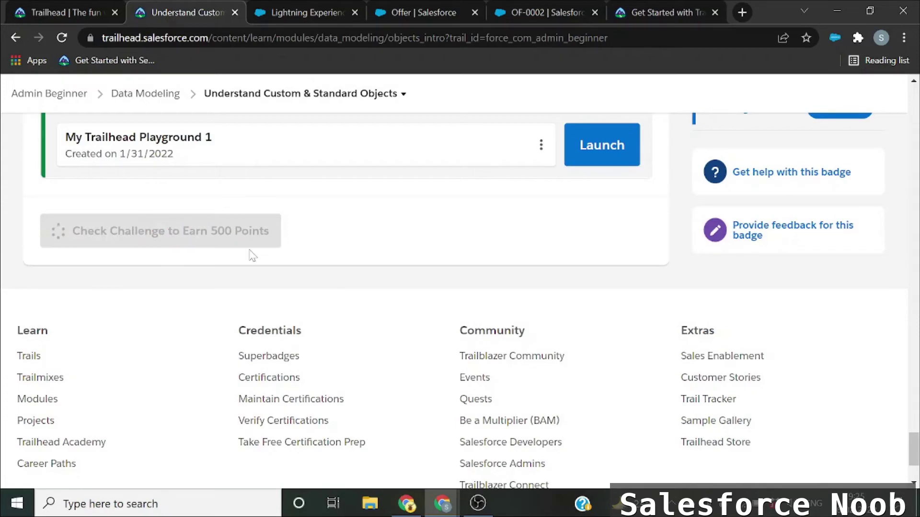
scroll(220, 260, "up", 2)
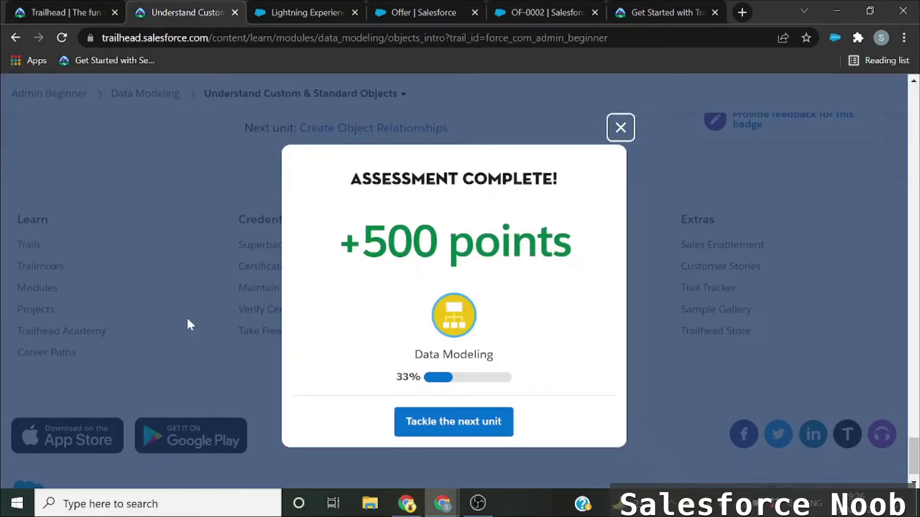
left_click_drag(362, 242, 559, 287)
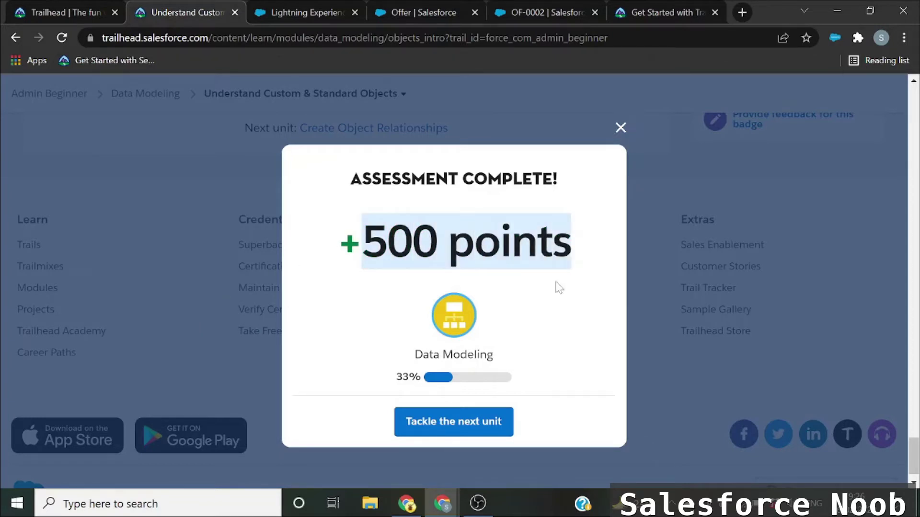
left_click(445, 422)
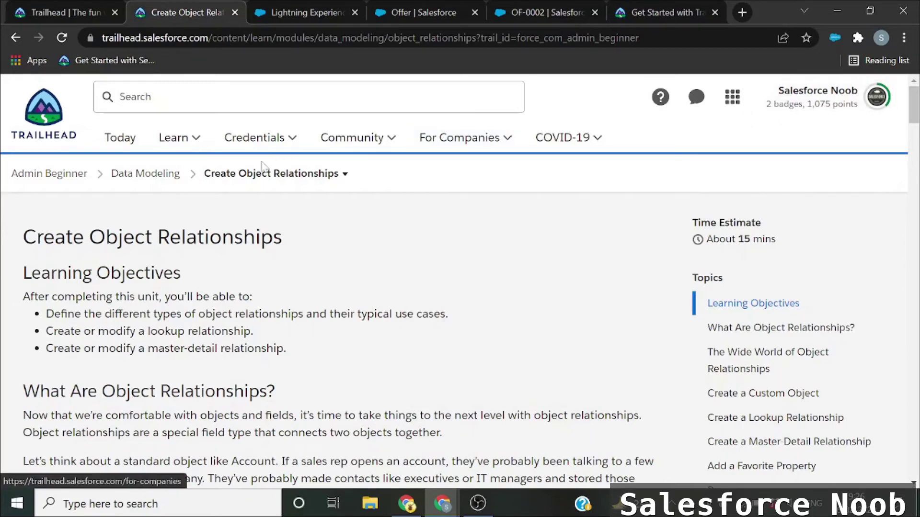
Go back to the Data Modeling module overview and examine its list of units
left_click(175, 177)
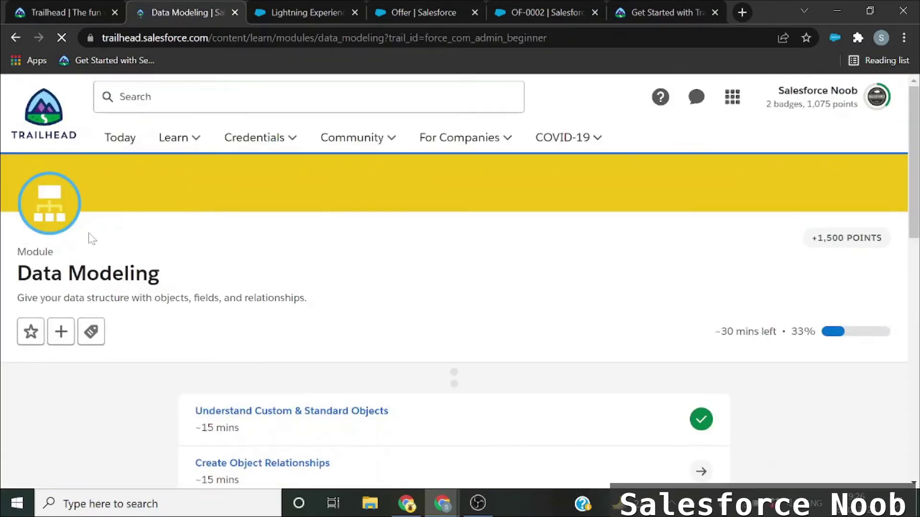
scroll(91, 235, "down", 2)
scroll(107, 260, "up", 1)
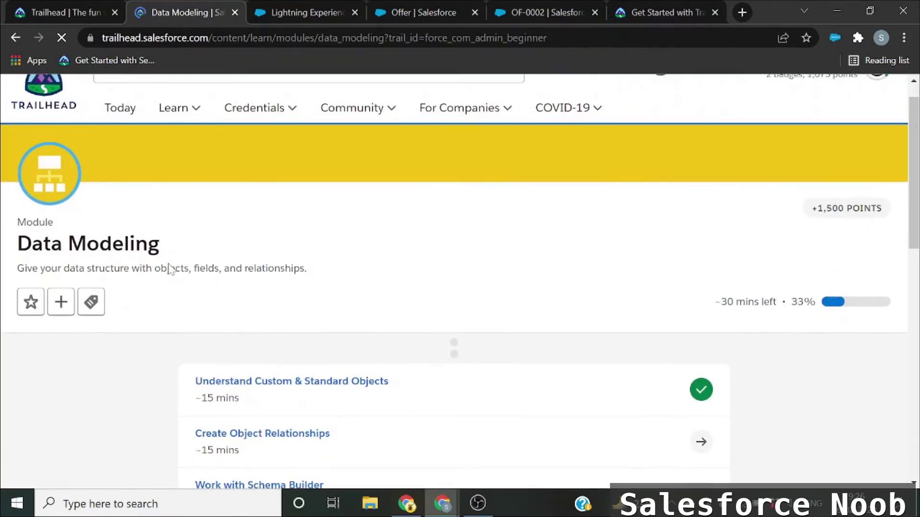
left_click_drag(14, 221, 59, 227)
double_click(114, 243)
scroll(194, 281, "down", 3)
left_click_drag(188, 263, 246, 240)
scroll(246, 240, "up", 3)
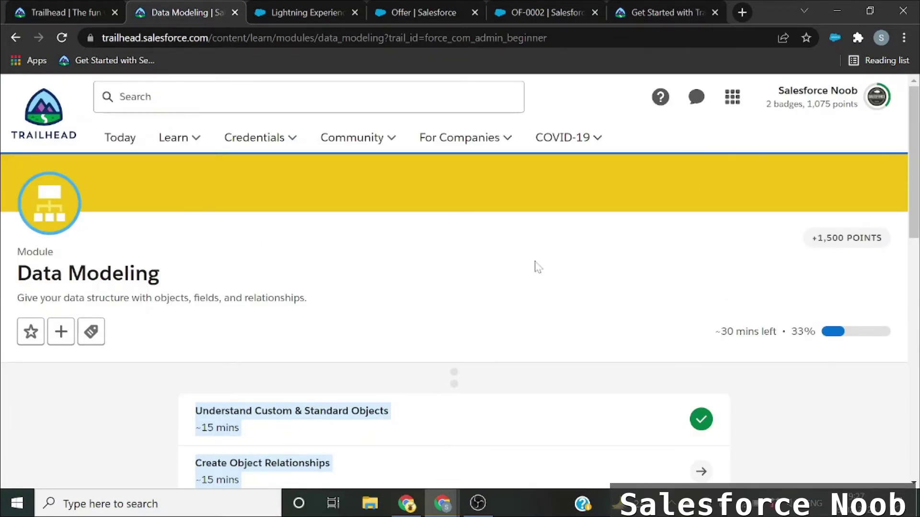
Open the account's Trailblazer profile and check the badge count in its Trailhead summary
left_click(876, 98)
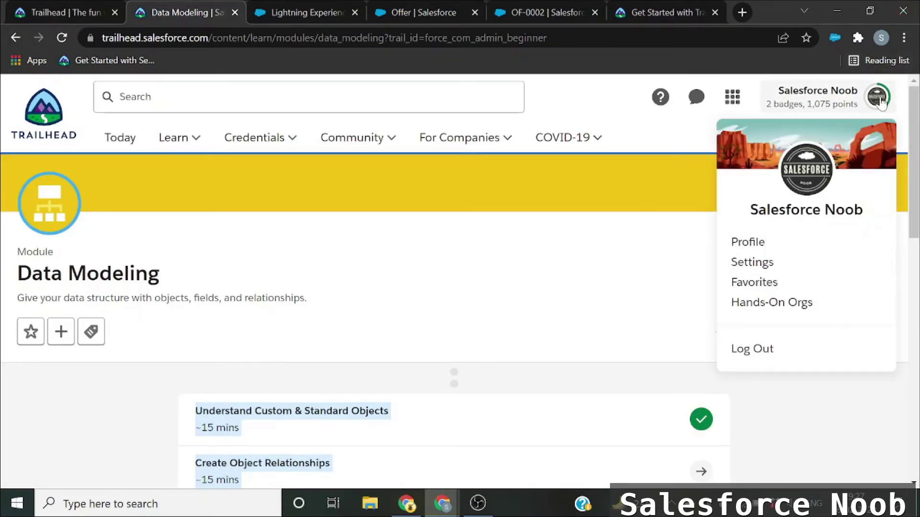
left_click(750, 243)
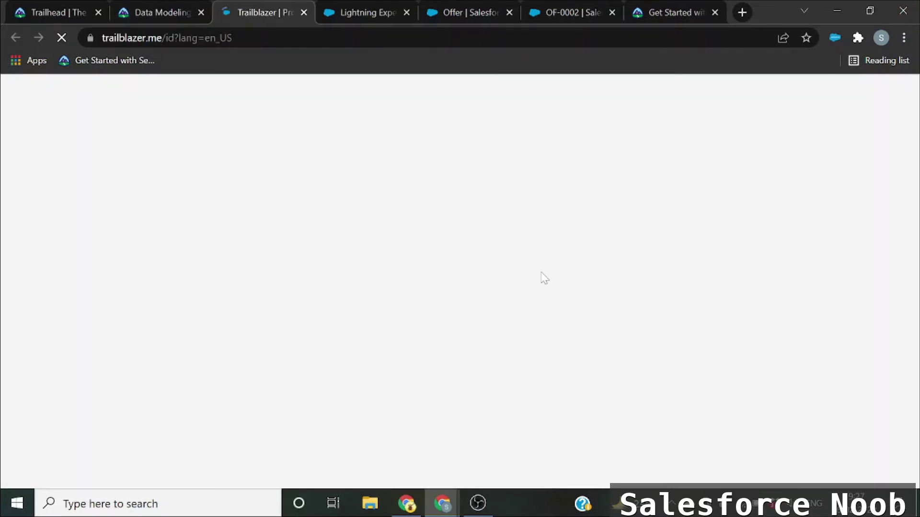
scroll(541, 277, "down", 3)
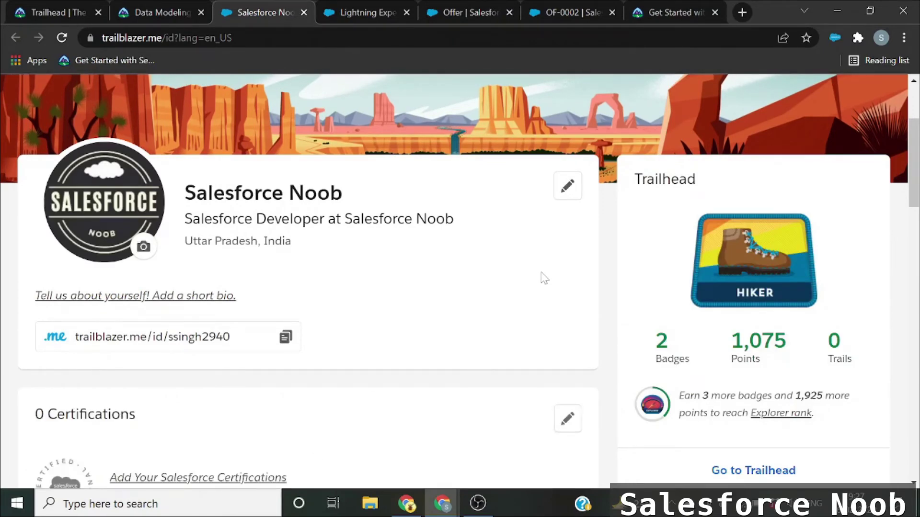
scroll(545, 278, "down", 2)
left_click_drag(669, 271, 652, 270)
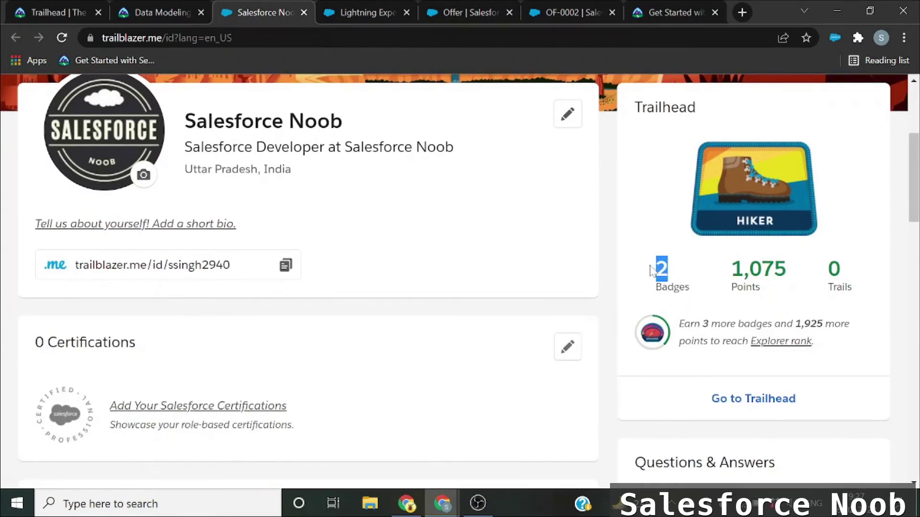
left_click(651, 270)
Look through the profile's skills and earned badges, and return to the Trailhead rank summary
scroll(651, 271, "down", 10)
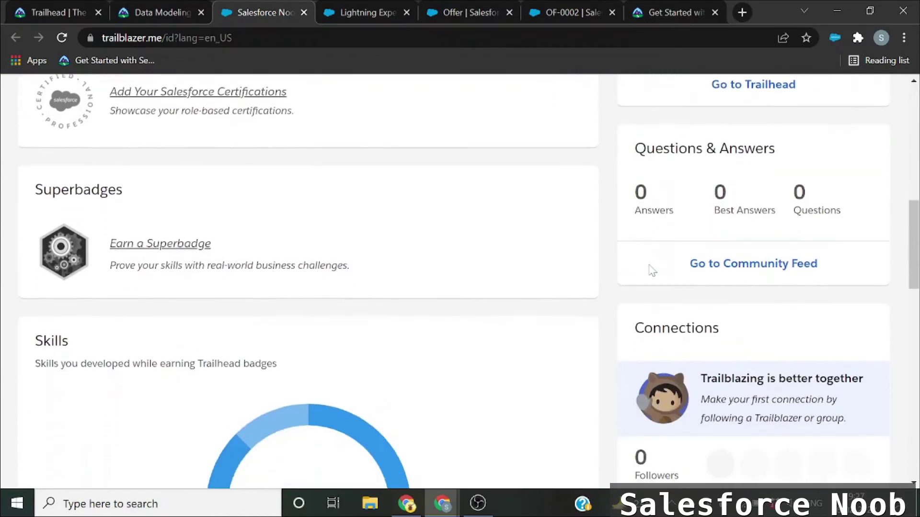
scroll(650, 271, "down", 7)
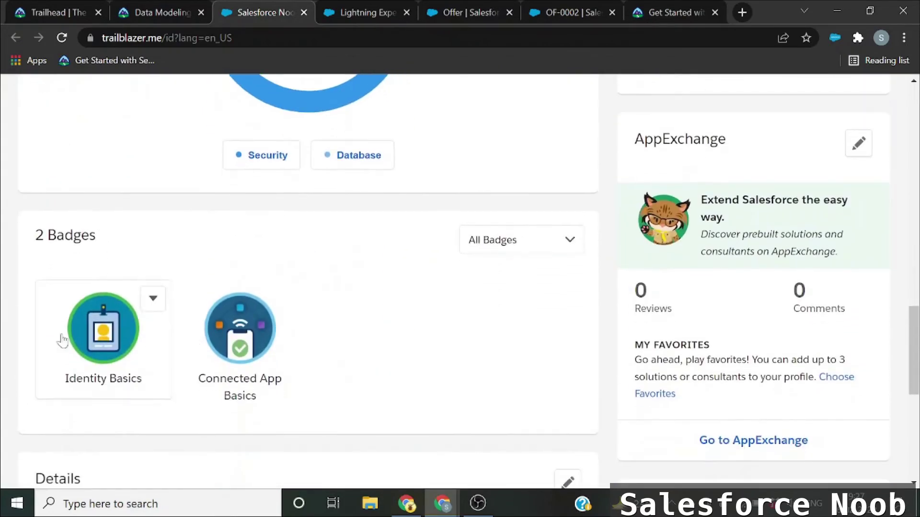
left_click_drag(33, 319, 375, 325)
left_click(375, 325)
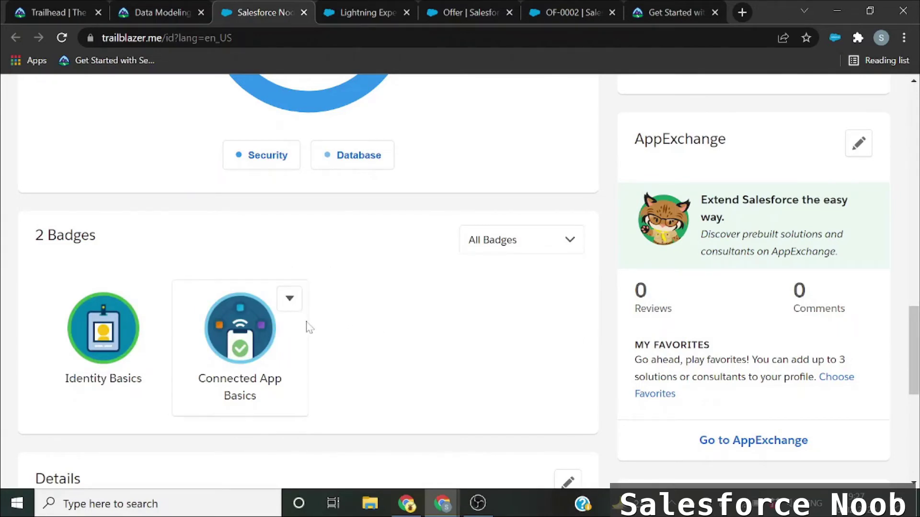
scroll(323, 300, "up", 2)
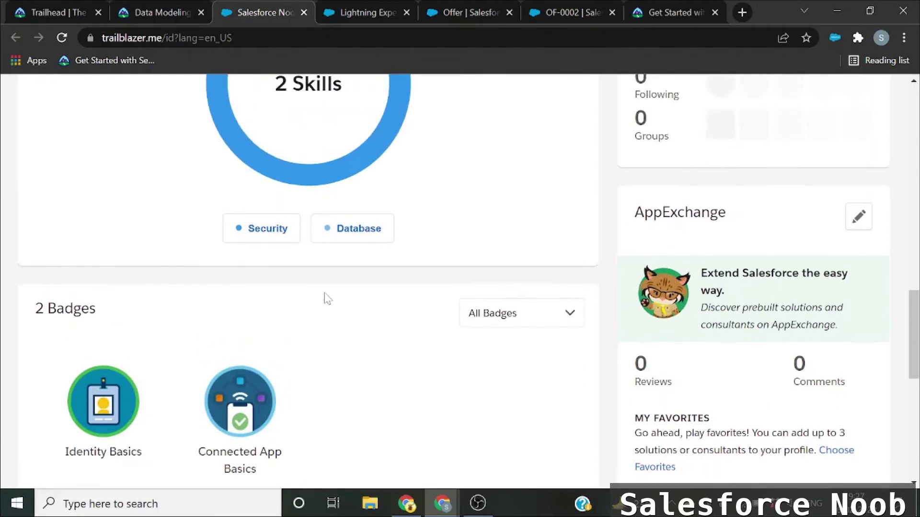
scroll(326, 298, "up", 6)
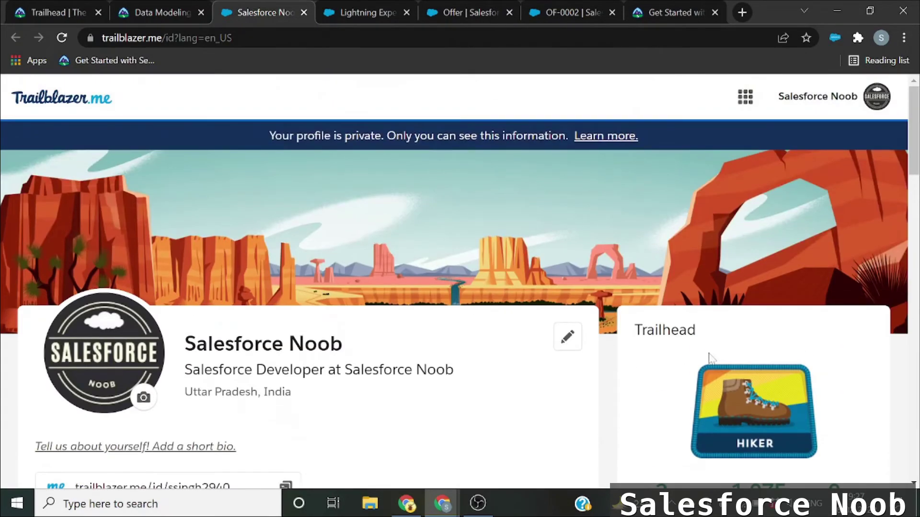
scroll(711, 359, "down", 1)
scroll(711, 360, "up", 2)
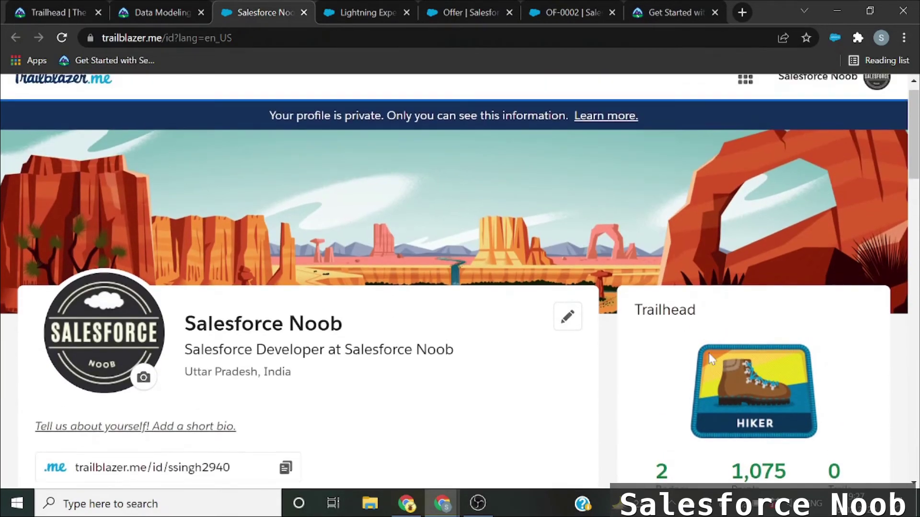